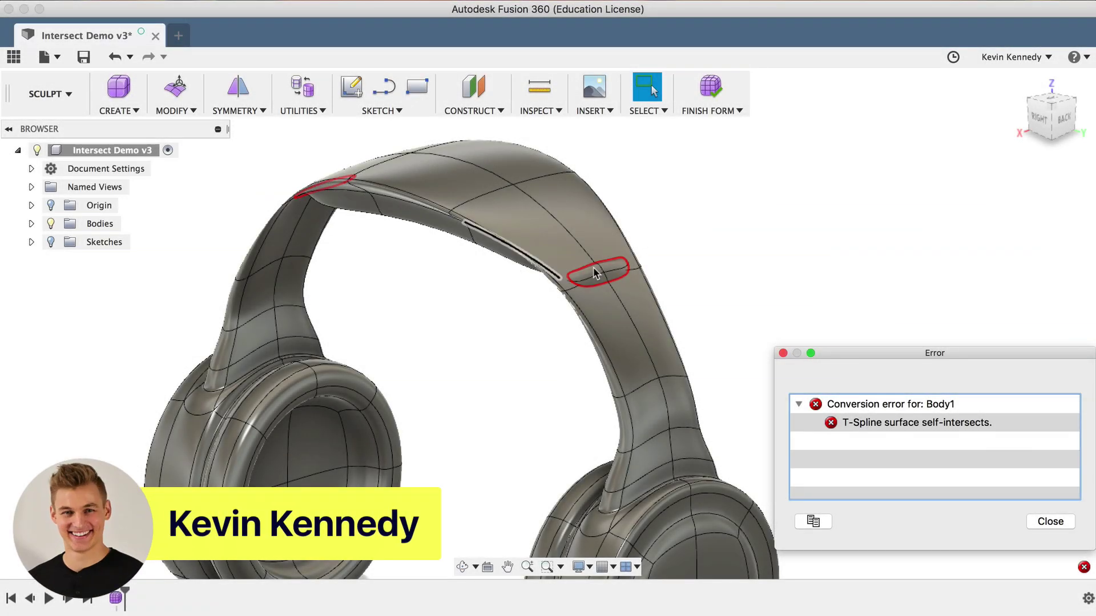
Step: Zoom in and back out to review the red-outlined headband areas flagged as self-intersecting
scroll(593, 273, up, 4)
scroll(595, 273, down, 4)
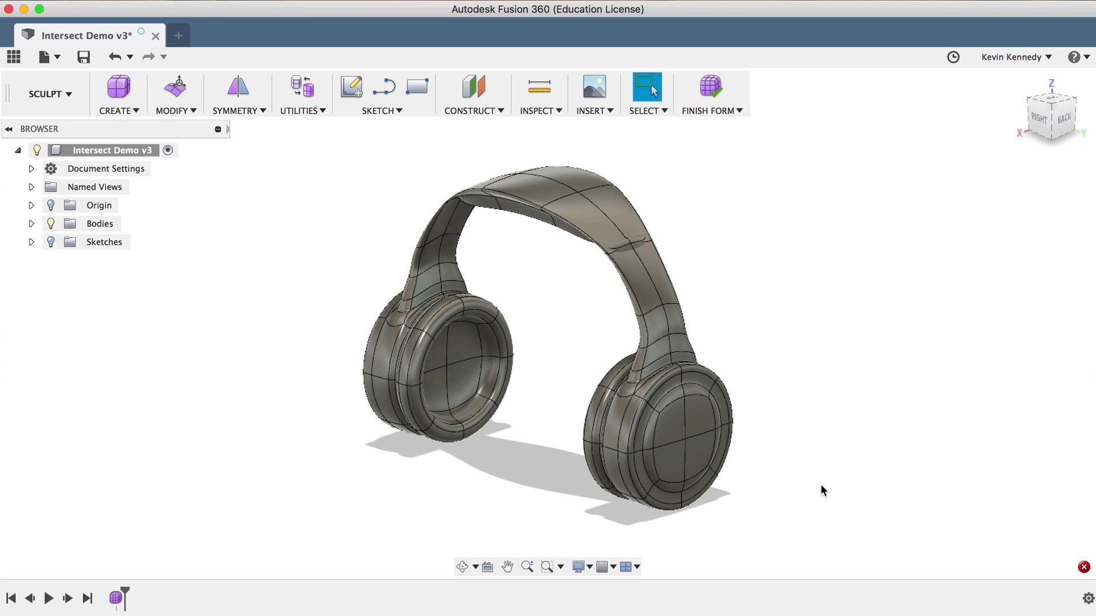
Step: Attempt Finish Form on the headphone, return to sculpting, fit the view with F6, and close the error report
click(712, 86)
click(595, 366)
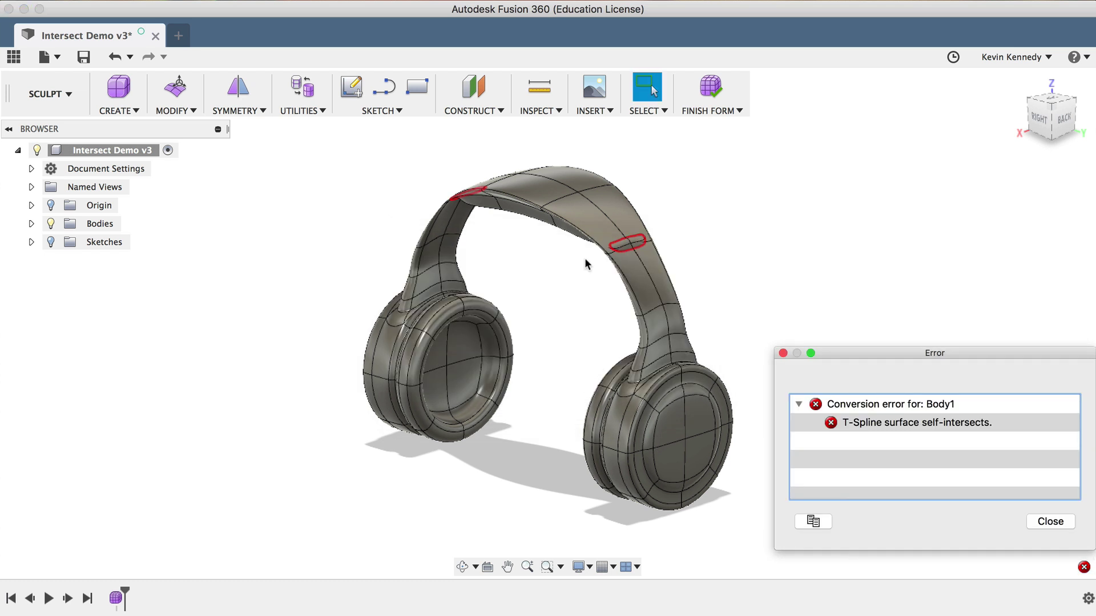
scroll(591, 255, up, 5)
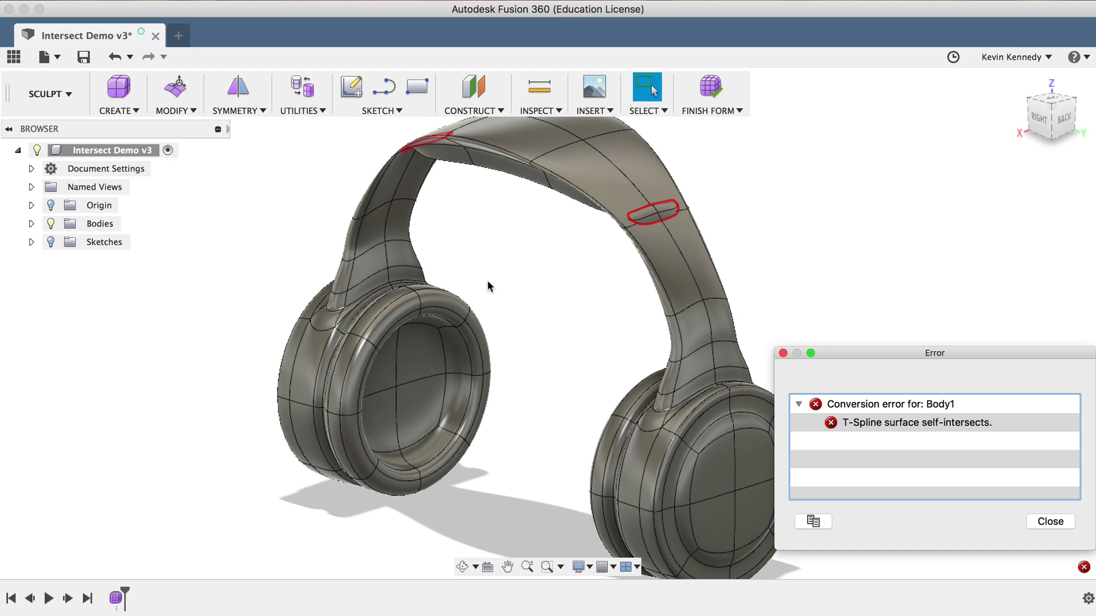
key(F6)
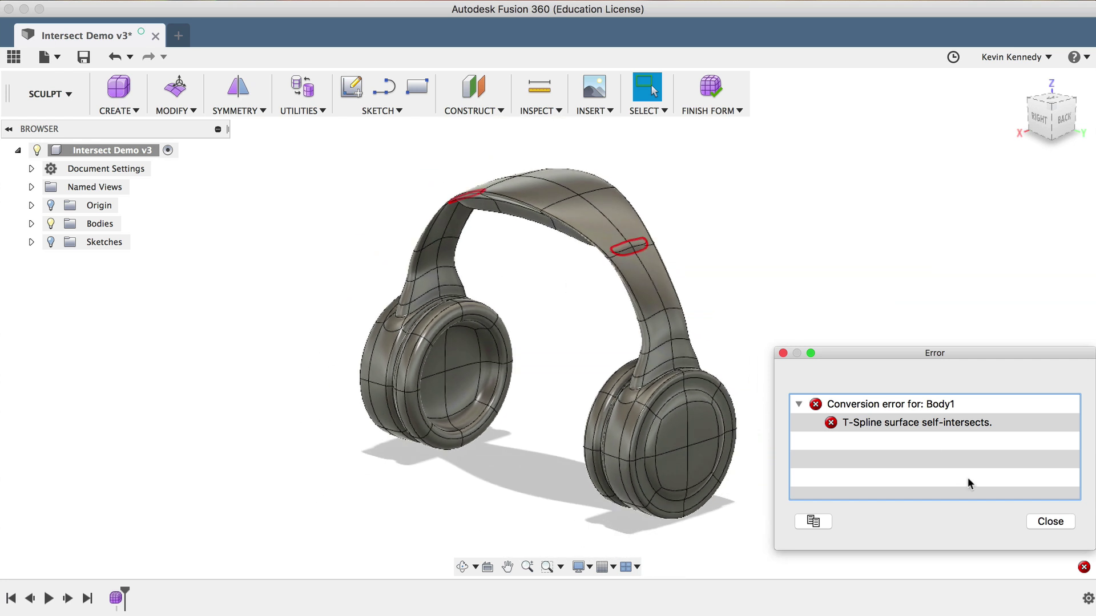
click(1050, 522)
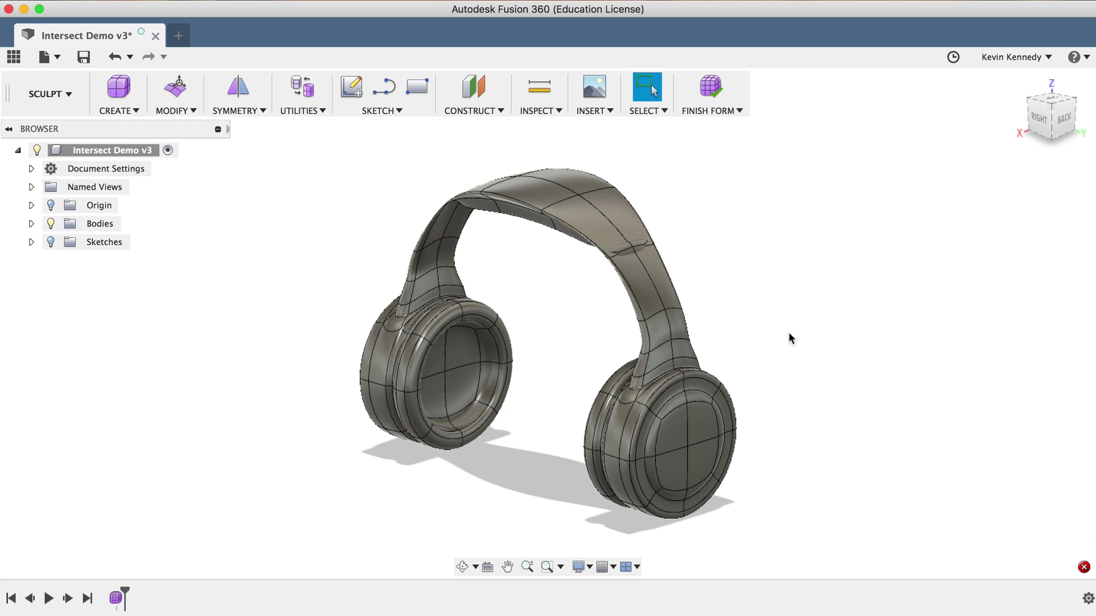
Step: Retry Finish Form, return to sculpting, and zoom in on the red-circled headband faces
click(705, 91)
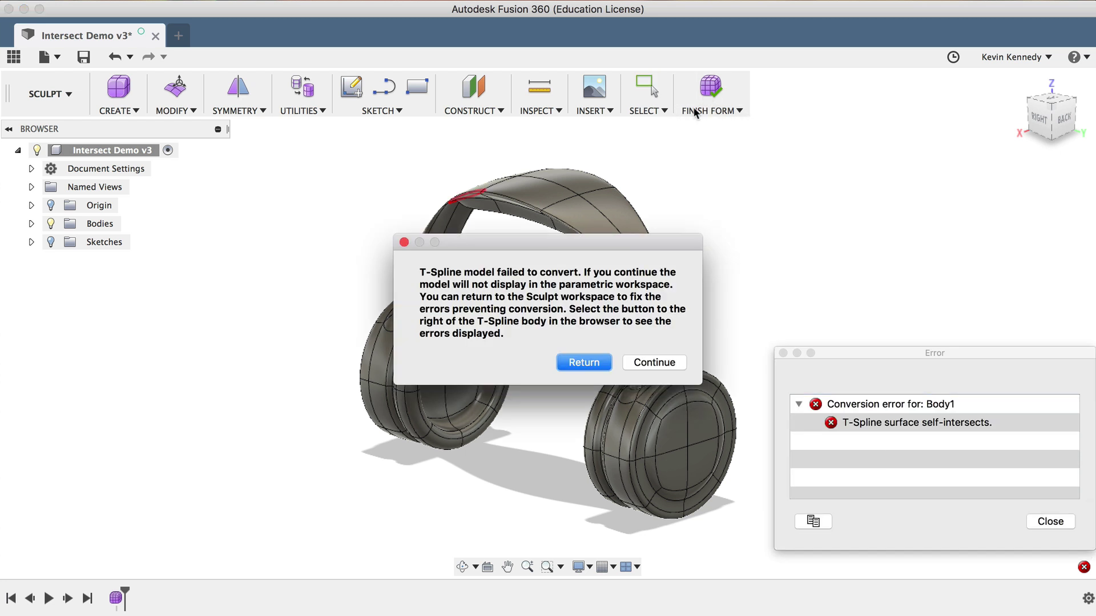
click(587, 364)
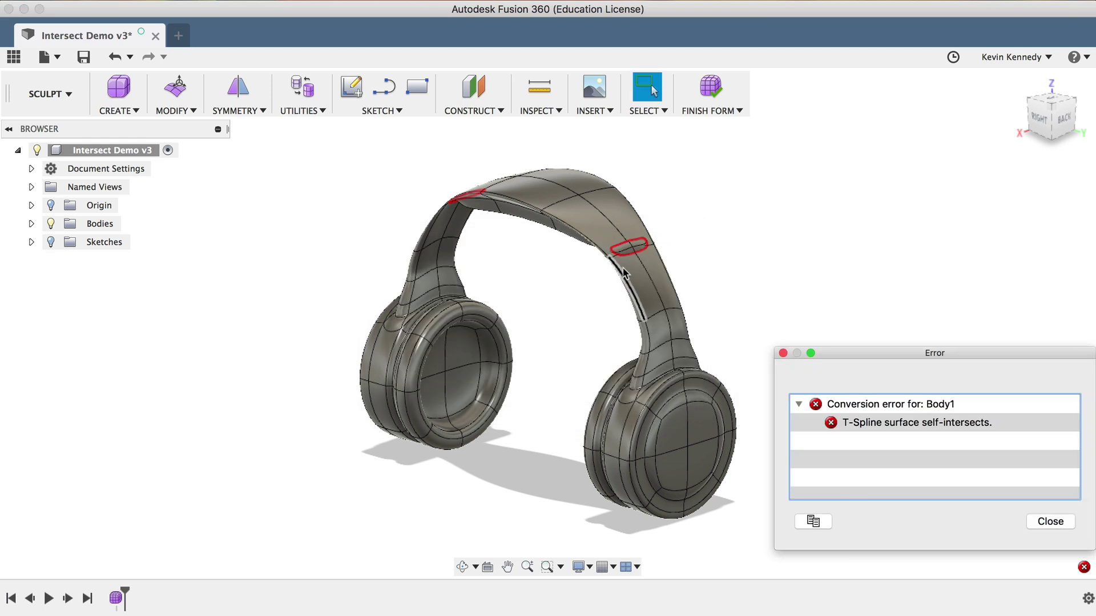
scroll(622, 266, up, 5)
scroll(622, 266, down, 5)
scroll(623, 268, up, 6)
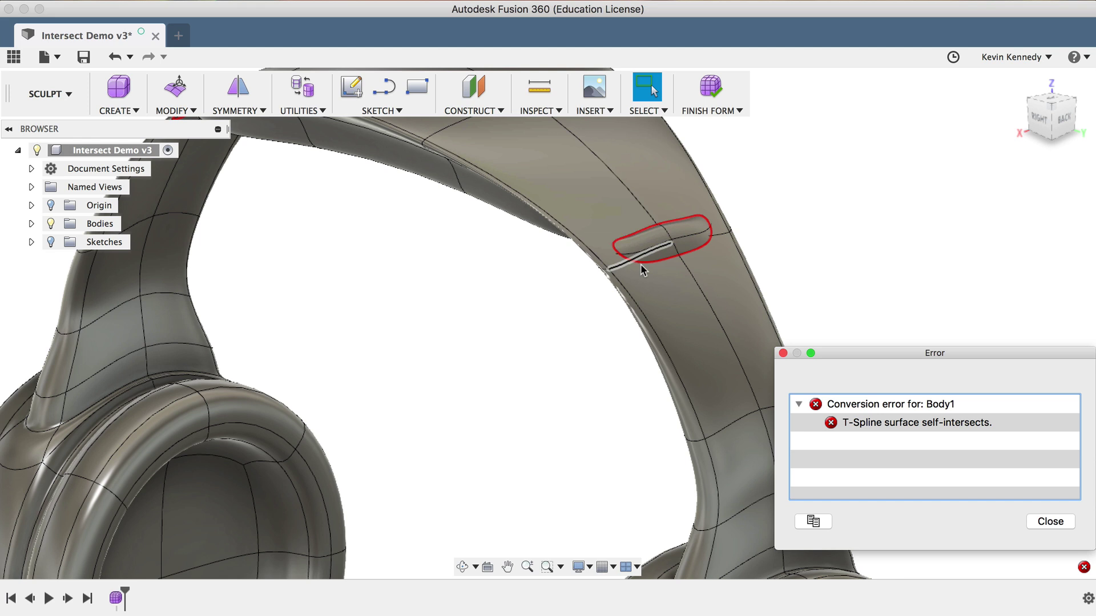
scroll(730, 232, down, 5)
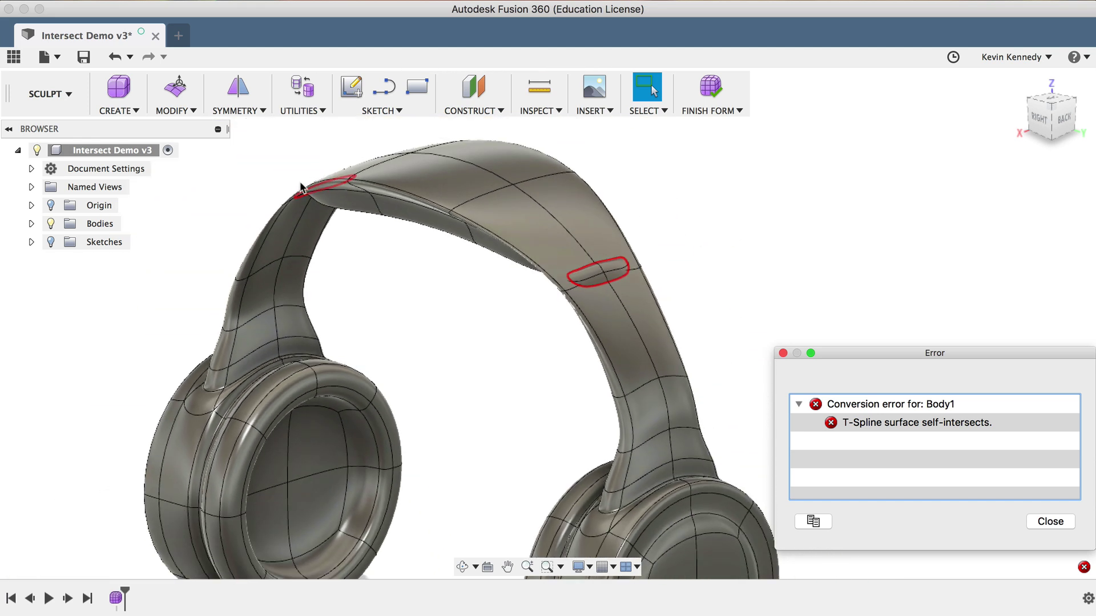
scroll(598, 267, up, 3)
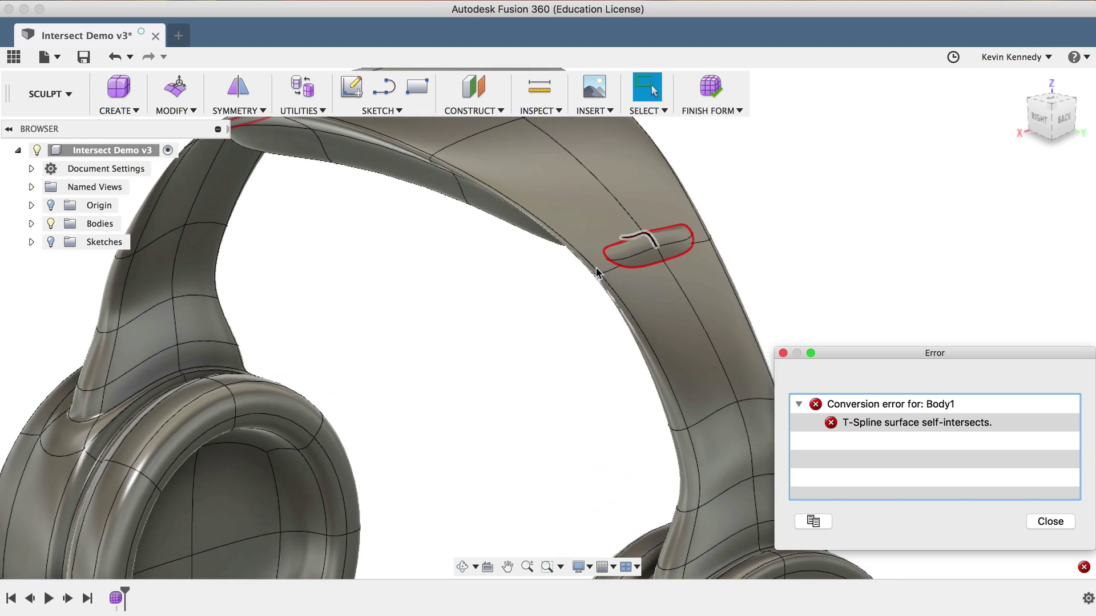
scroll(598, 273, down, 1)
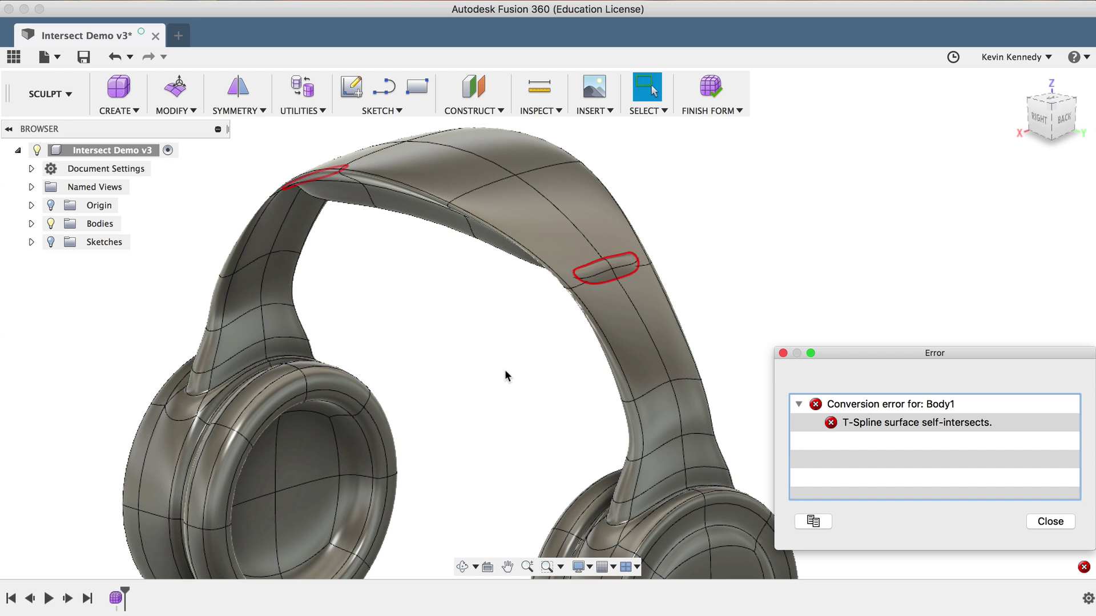
Step: Recentre the headphones and close the self-intersection error report
scroll(504, 374, down, 3)
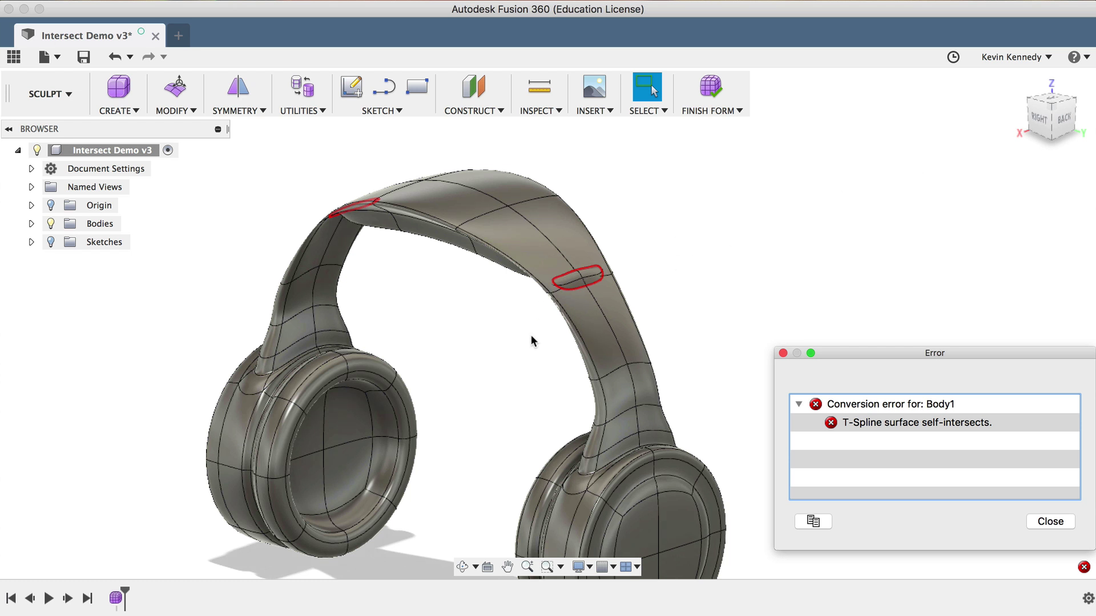
scroll(529, 346, down, 5)
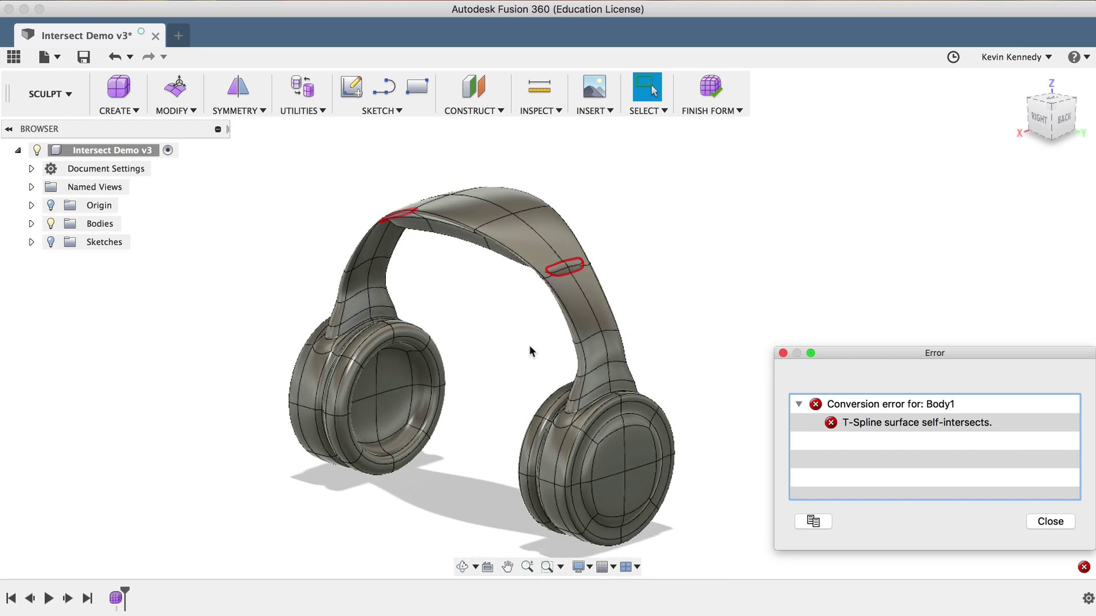
middle_drag(535, 345, 562, 330)
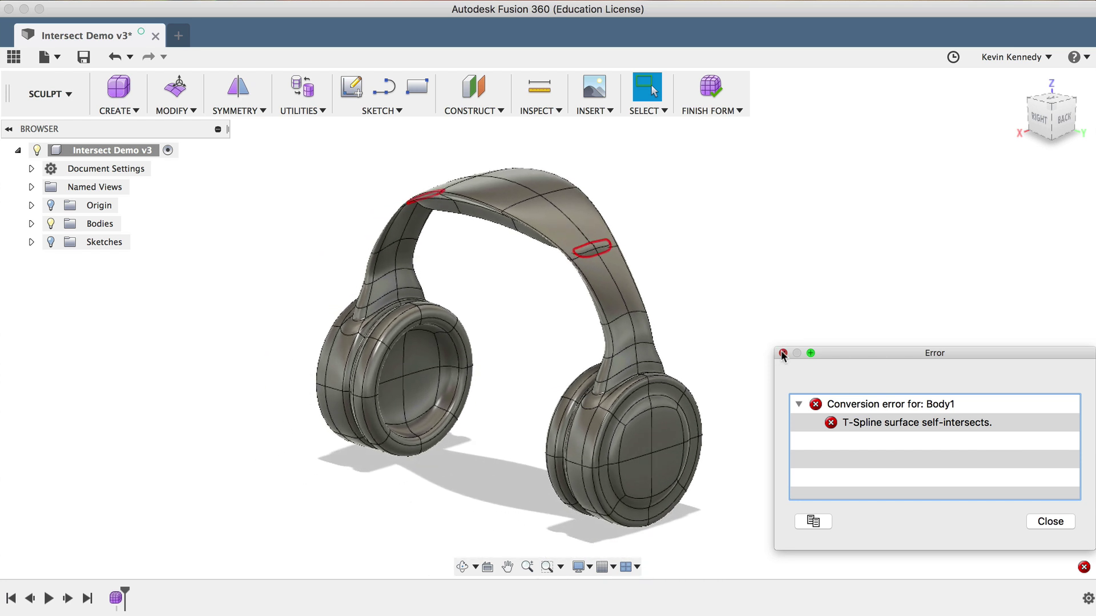
click(782, 354)
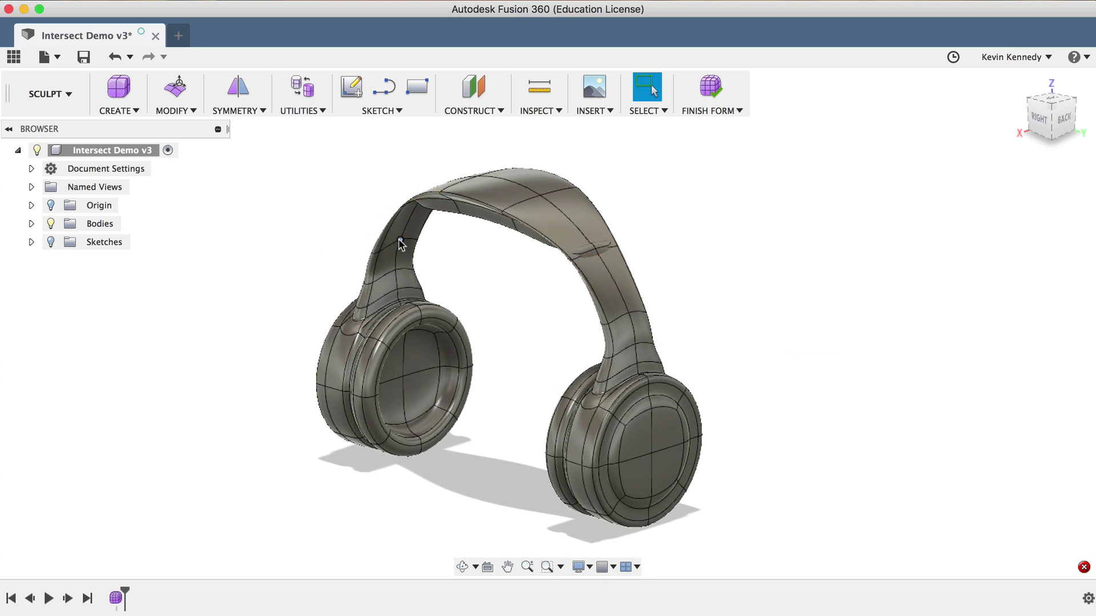
scroll(338, 254, down, 2)
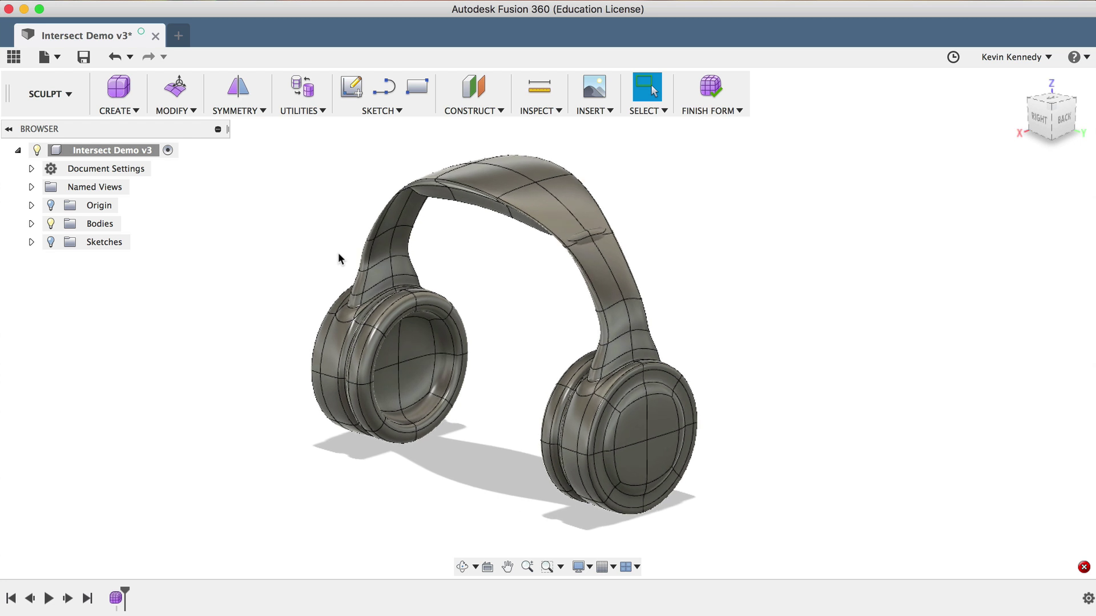
Step: Run Repair Body on the headphone T-spline body and confirm the repair with OK
click(288, 111)
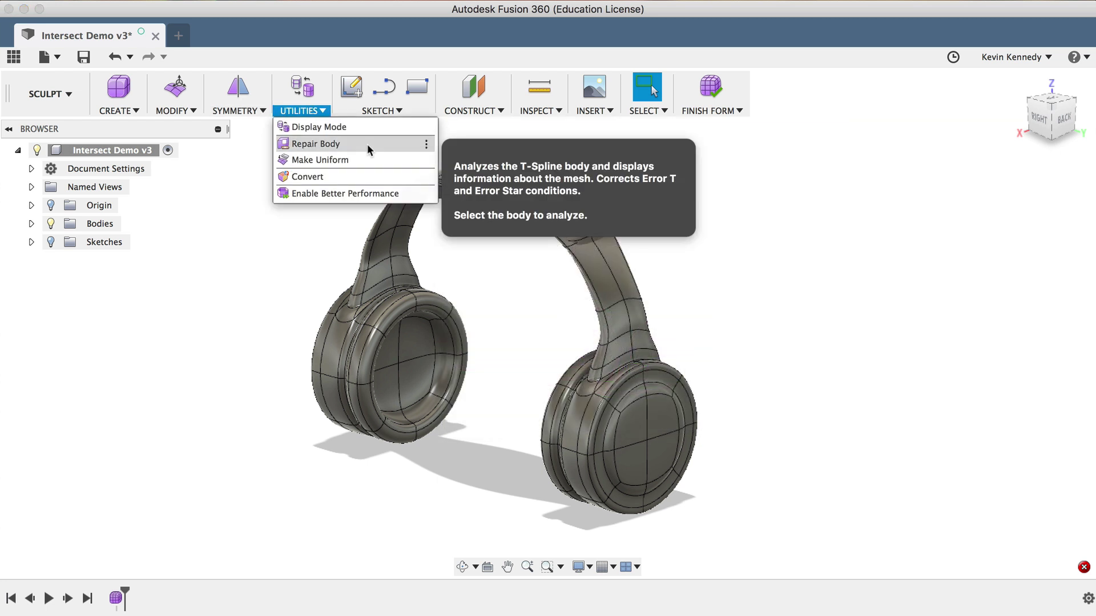
click(368, 144)
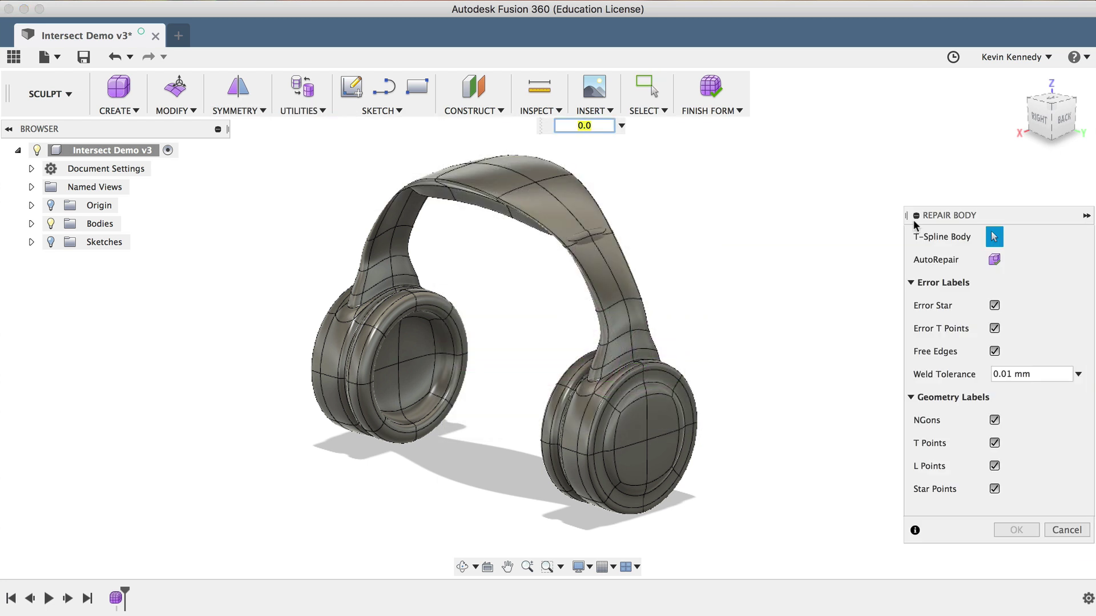
drag(918, 216, 796, 153)
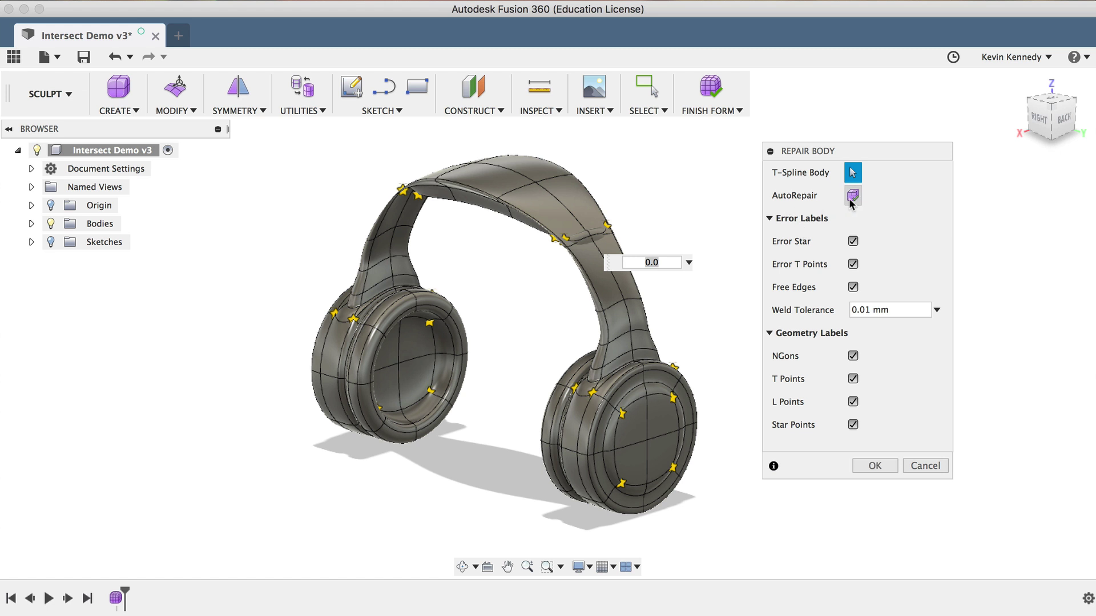
click(874, 465)
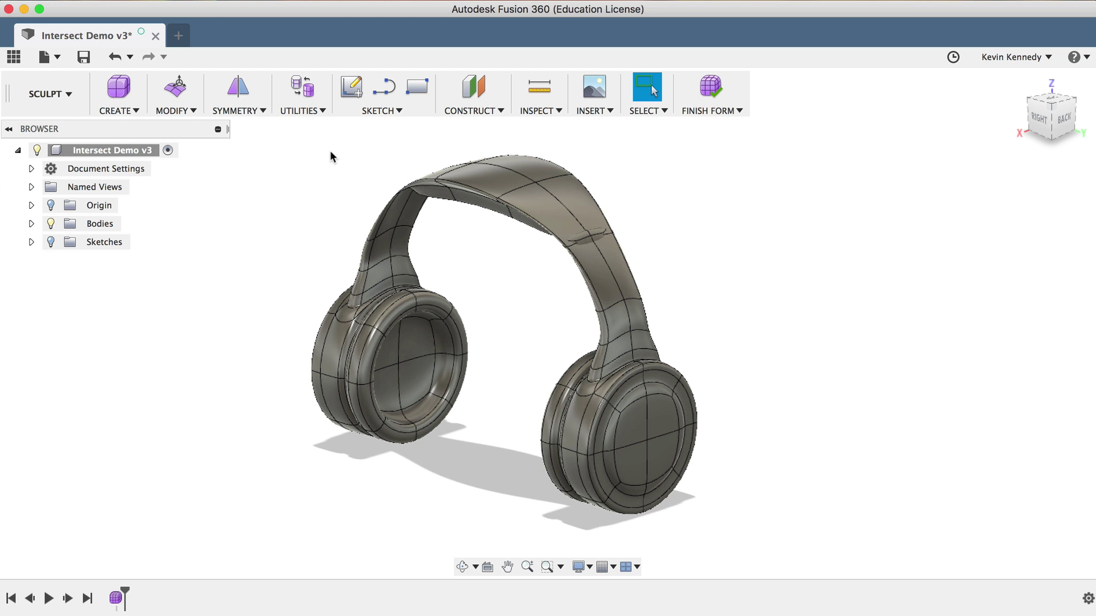
Step: Reopen Repair Body on the headphone T-spline to display its error star points
click(298, 110)
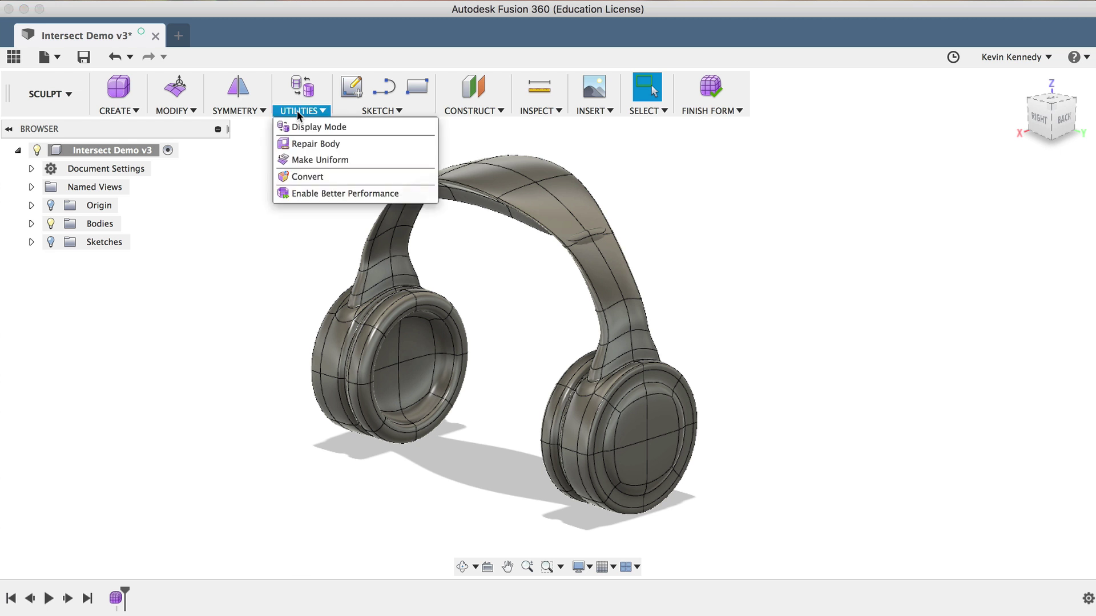
click(310, 143)
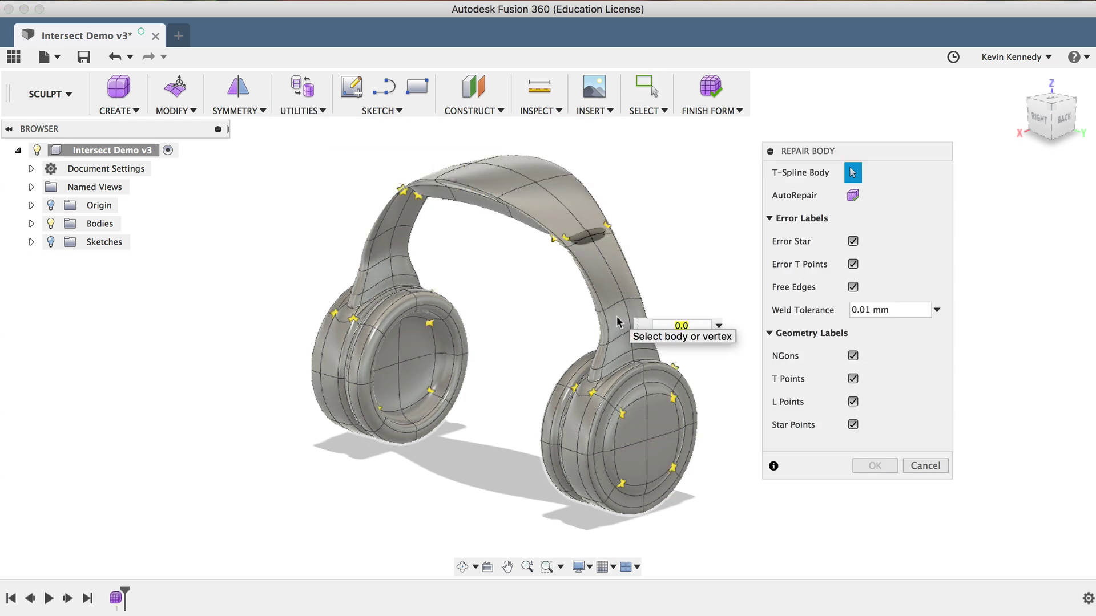
scroll(617, 326, up, 6)
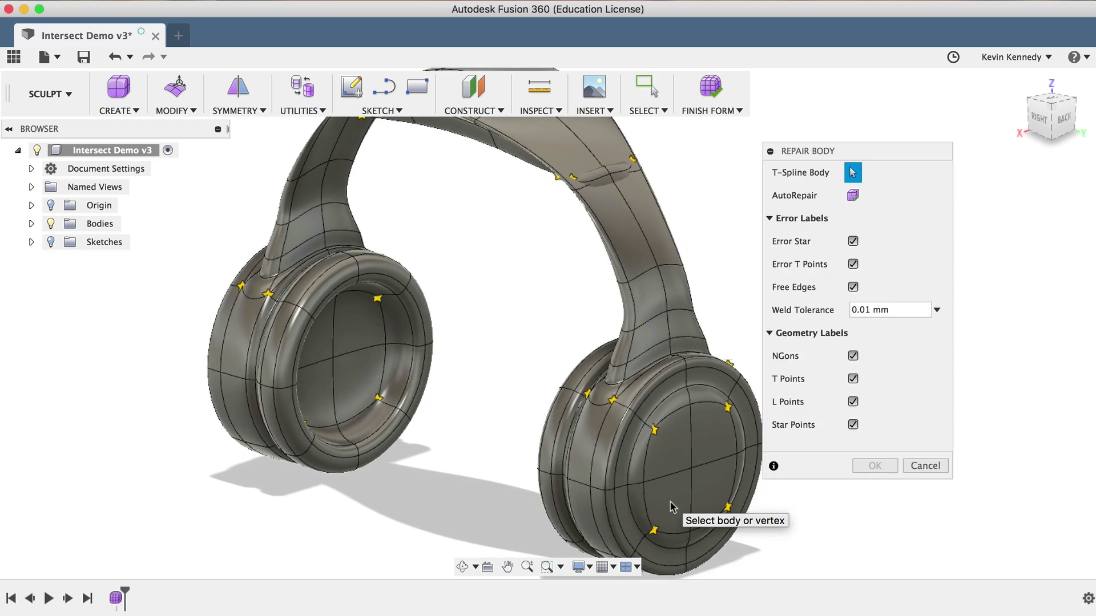
scroll(672, 507, up, 8)
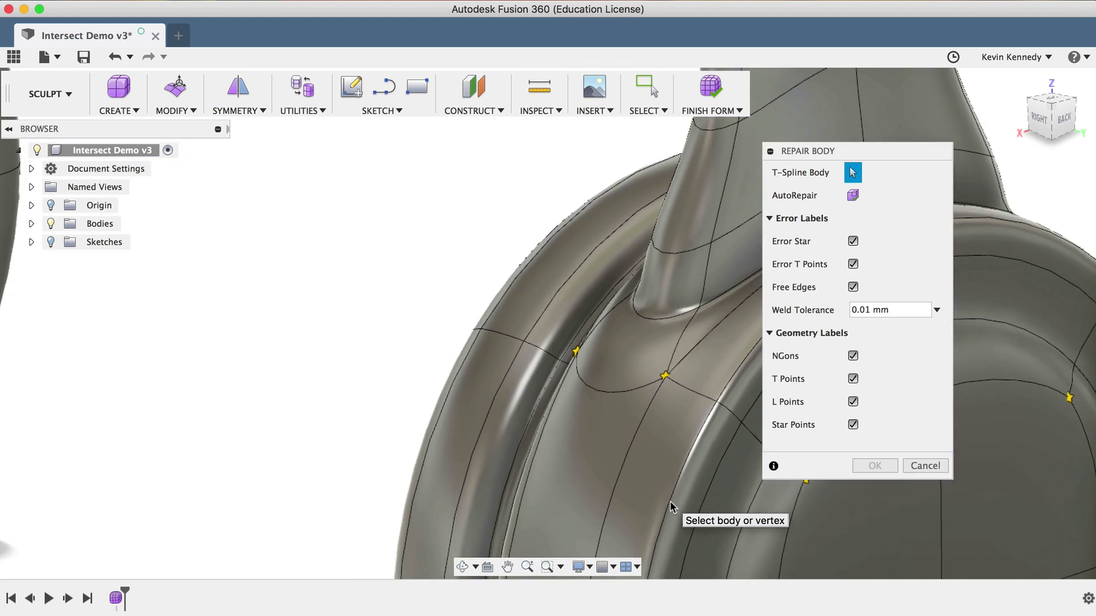
scroll(672, 507, right, 5)
scroll(673, 507, down, 2)
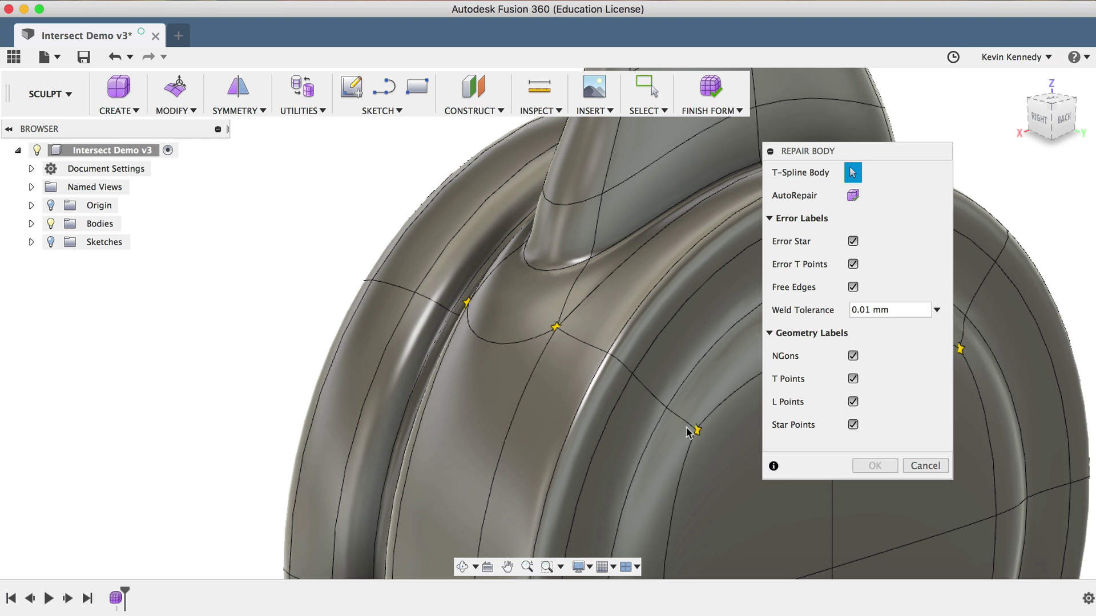
Step: Zoom around the model to inspect the flagged star points, then cancel Repair Body
scroll(440, 271, down, 5)
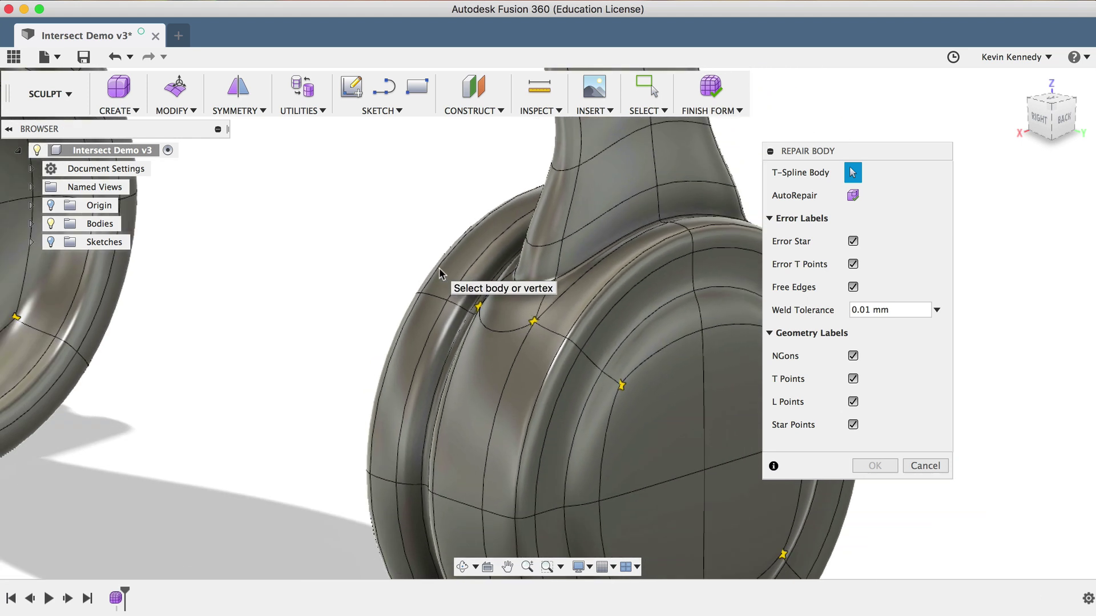
scroll(440, 273, down, 8)
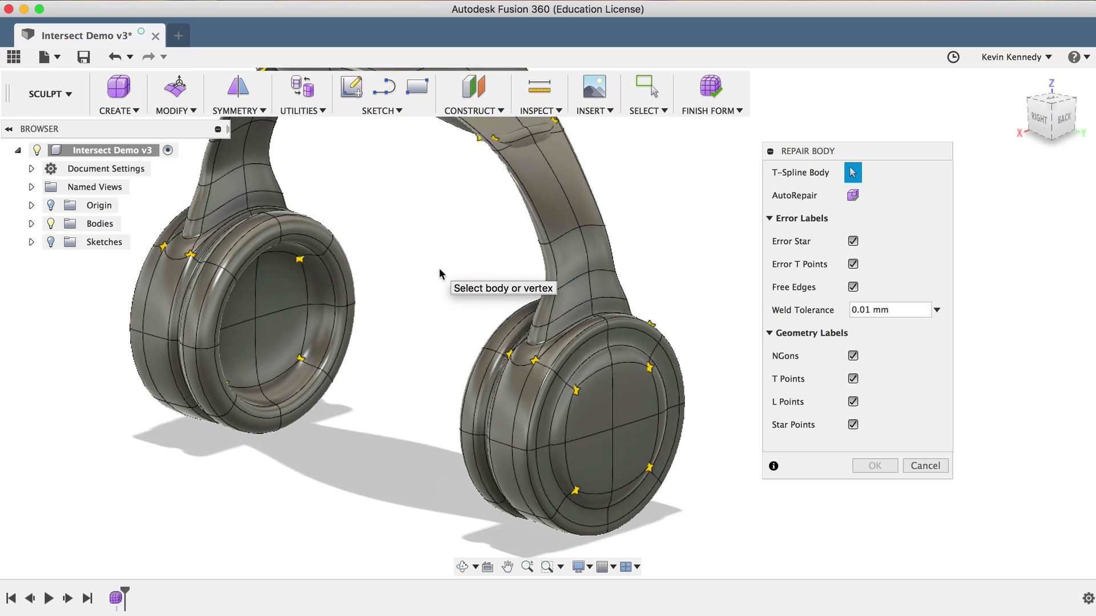
scroll(439, 274, down, 8)
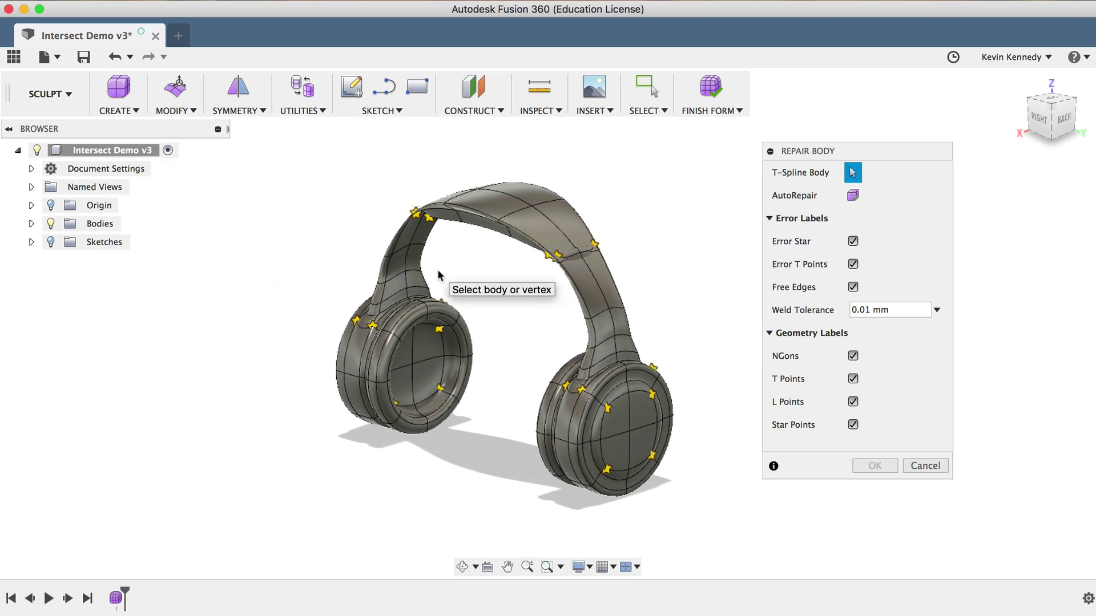
scroll(439, 273, up, 5)
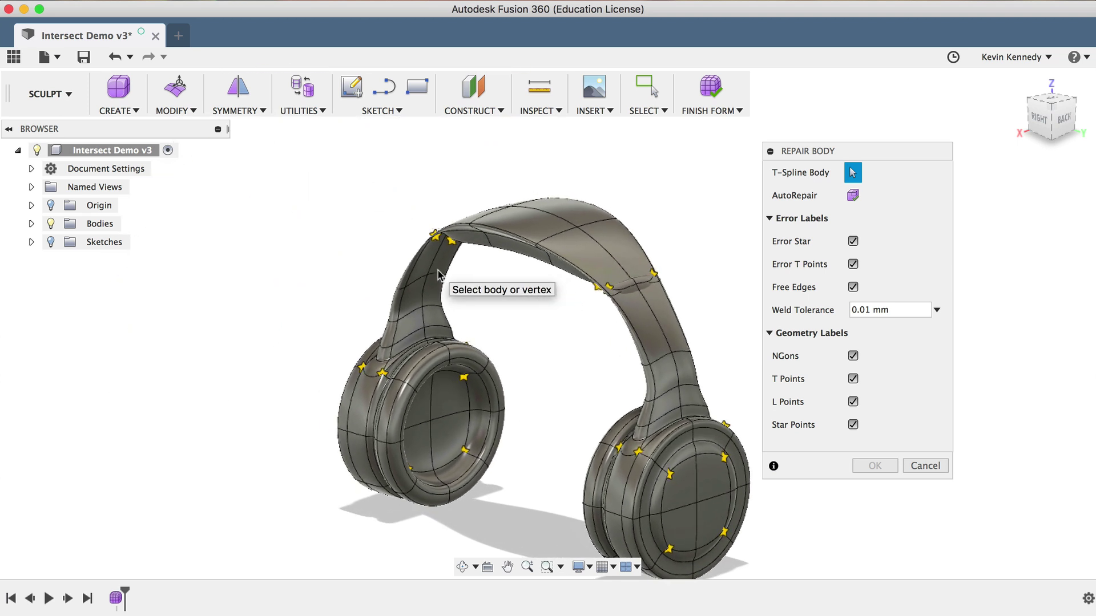
scroll(438, 272, down, 4)
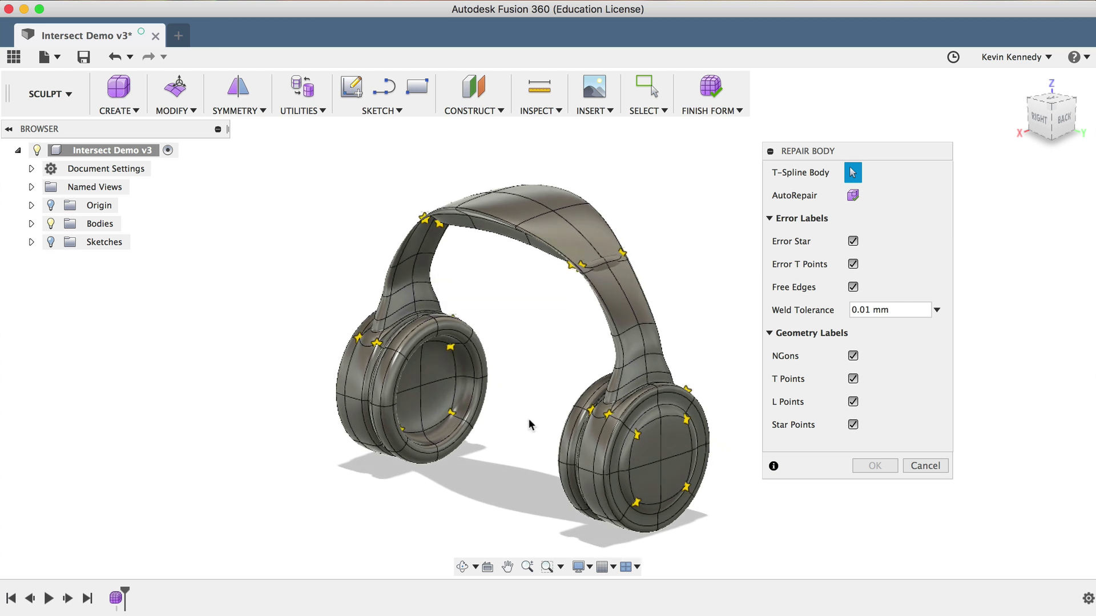
scroll(528, 425, down, 2)
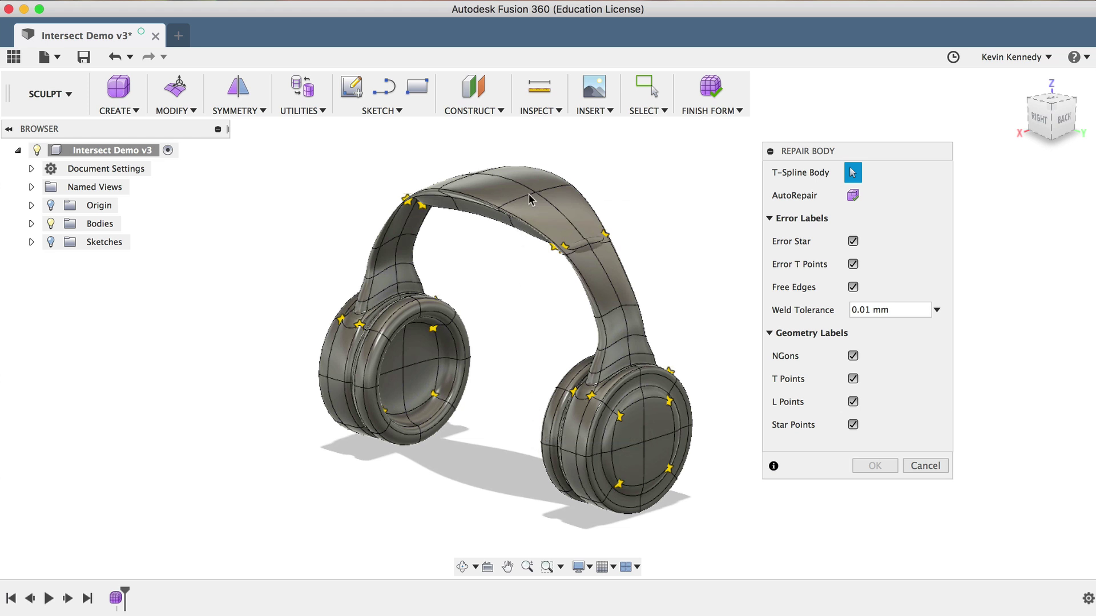
scroll(528, 193, up, 5)
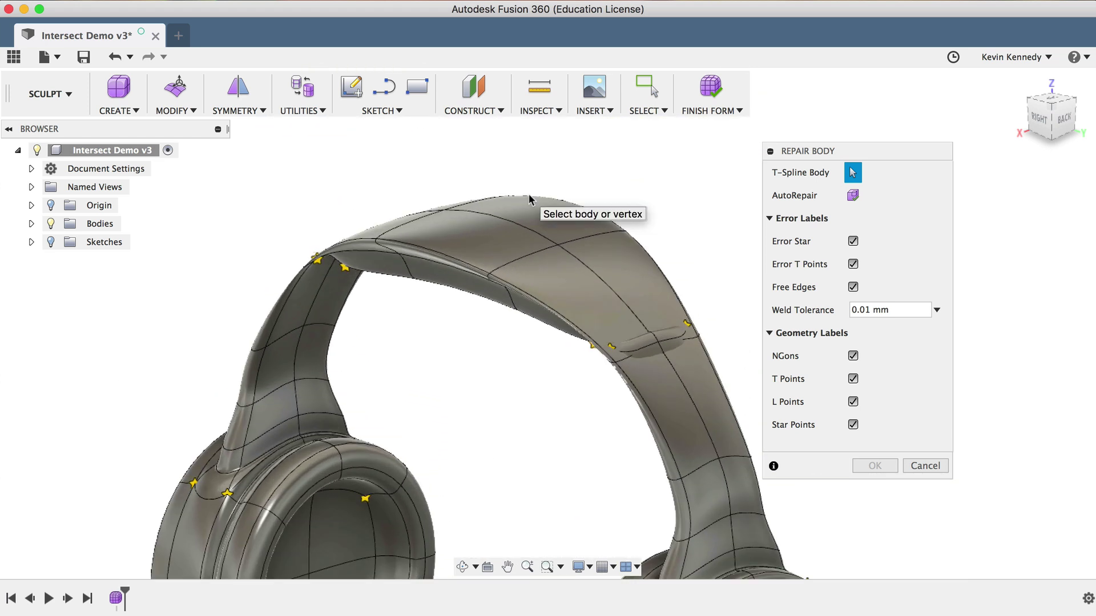
scroll(528, 193, up, 3)
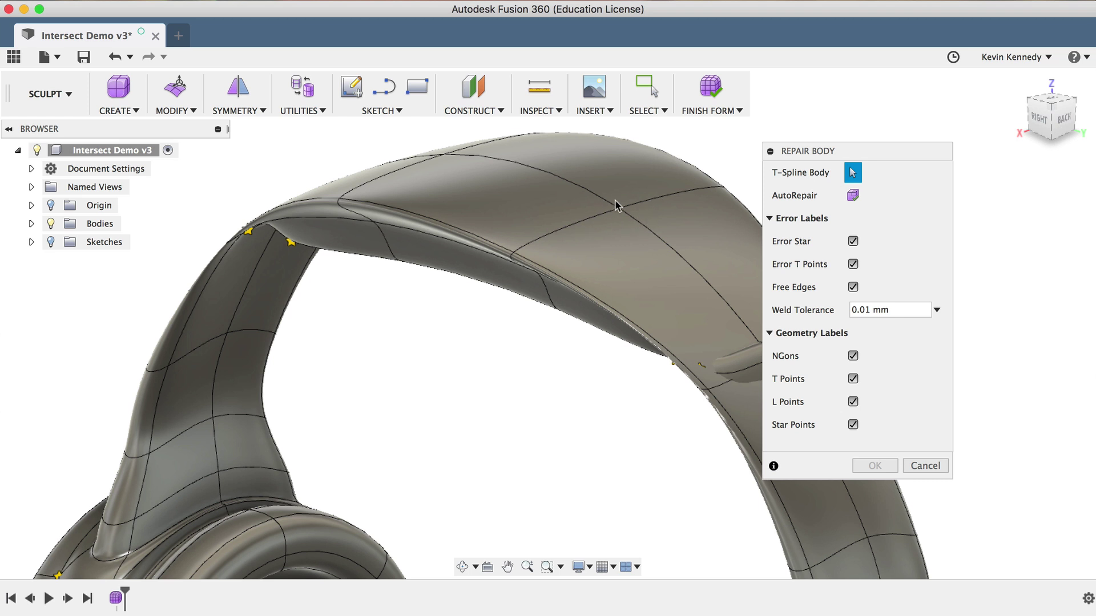
scroll(652, 240, down, 10)
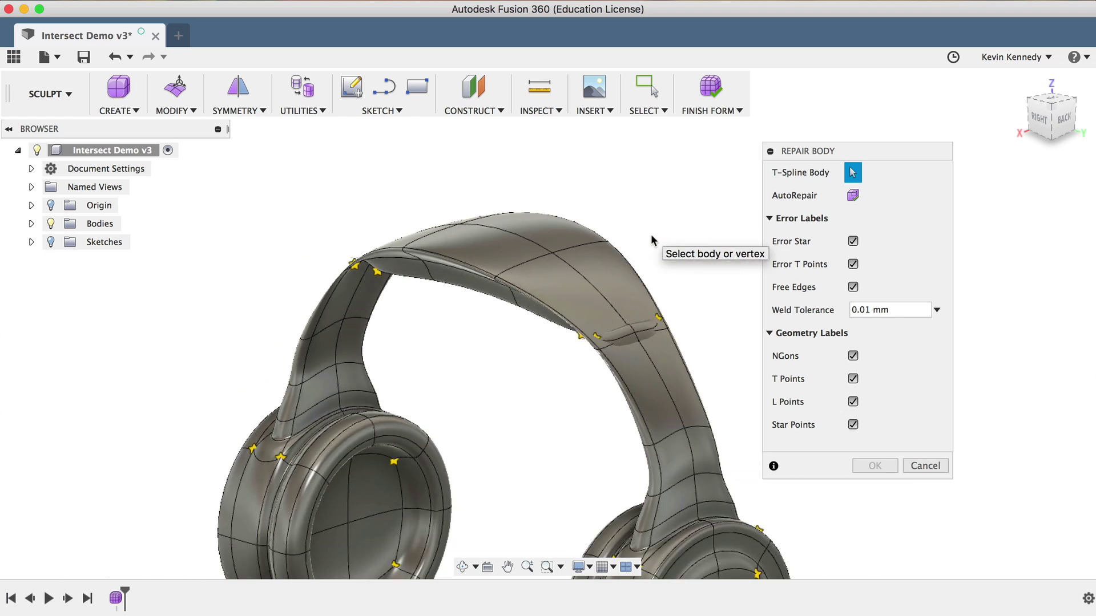
scroll(650, 234, down, 5)
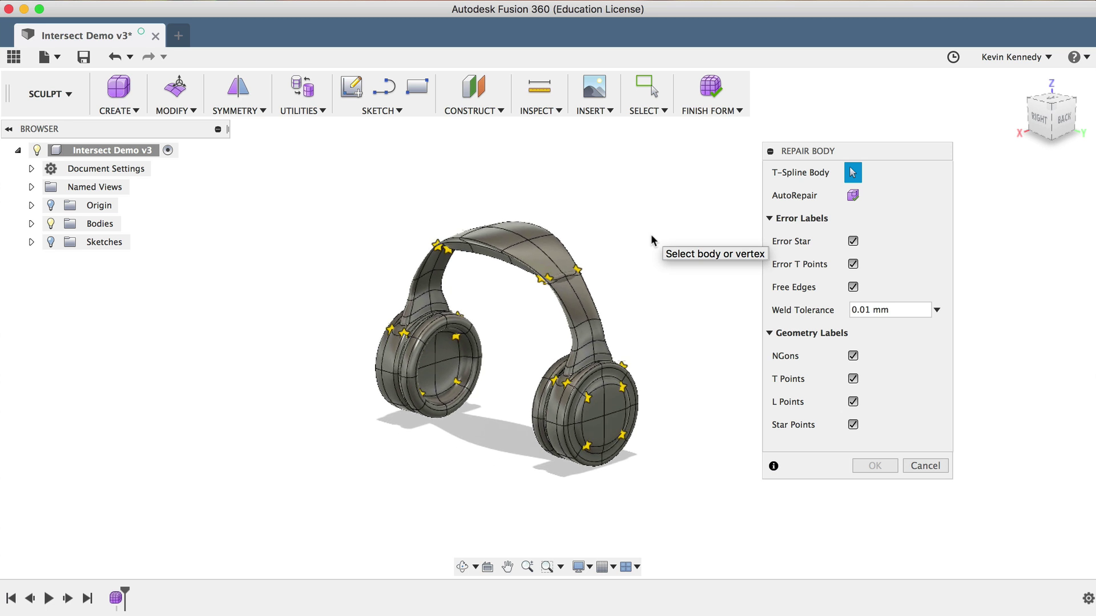
click(925, 466)
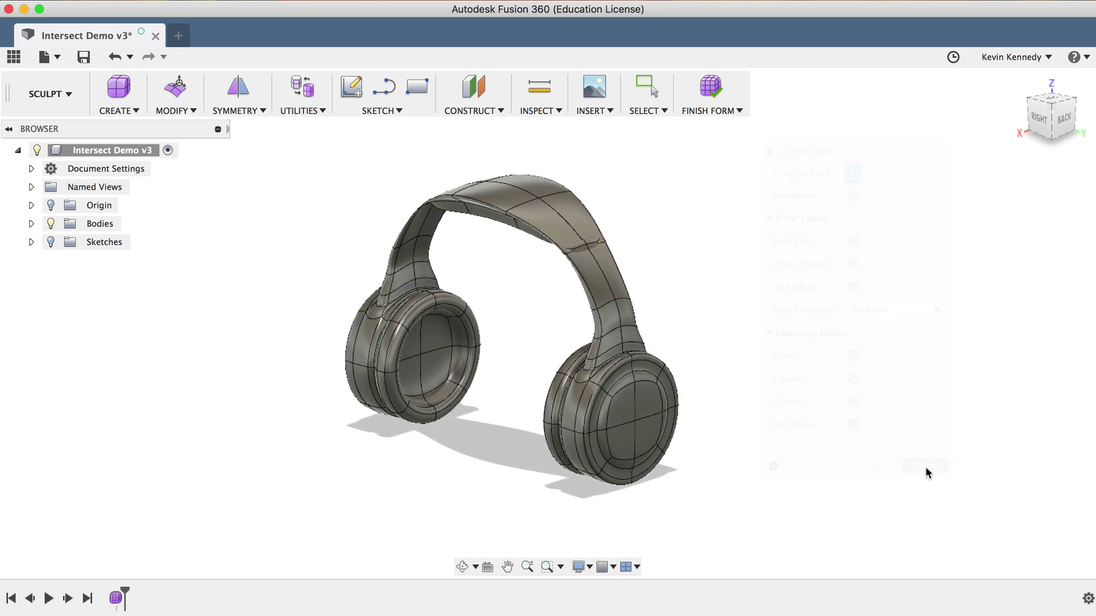
Step: Switch the headphone T-spline to Box Display with Ctrl+1 to reveal its control cage
scroll(524, 264, up, 2)
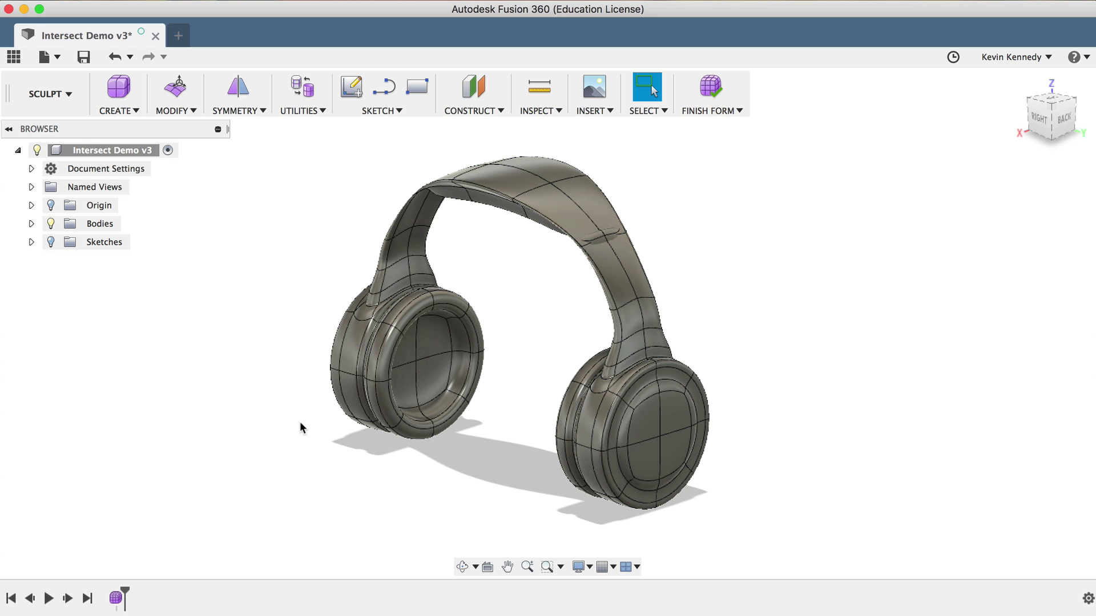
key(ctrl+1)
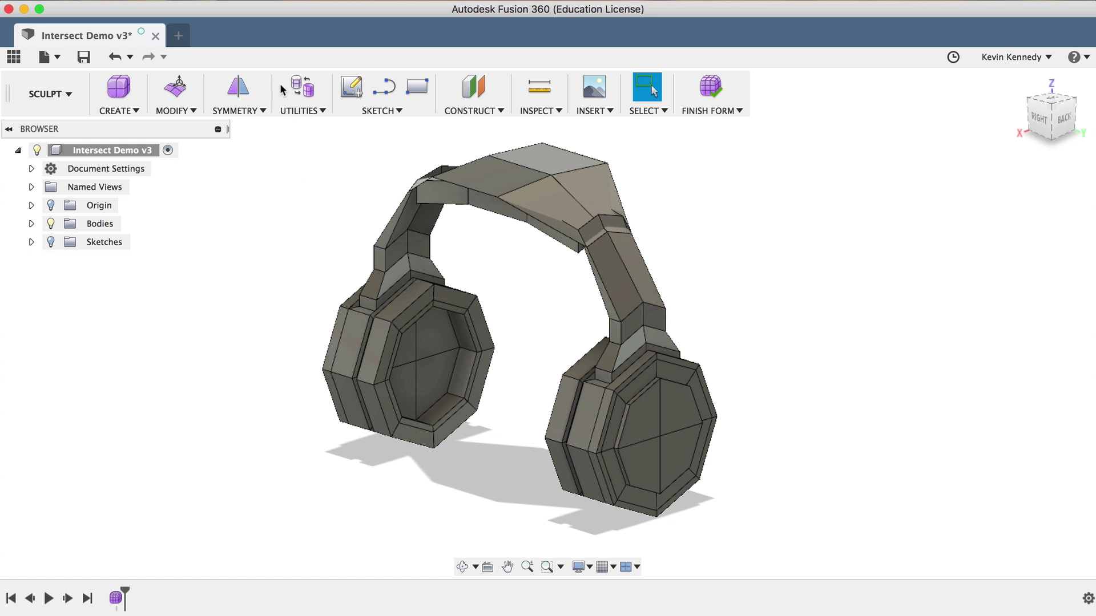
click(293, 108)
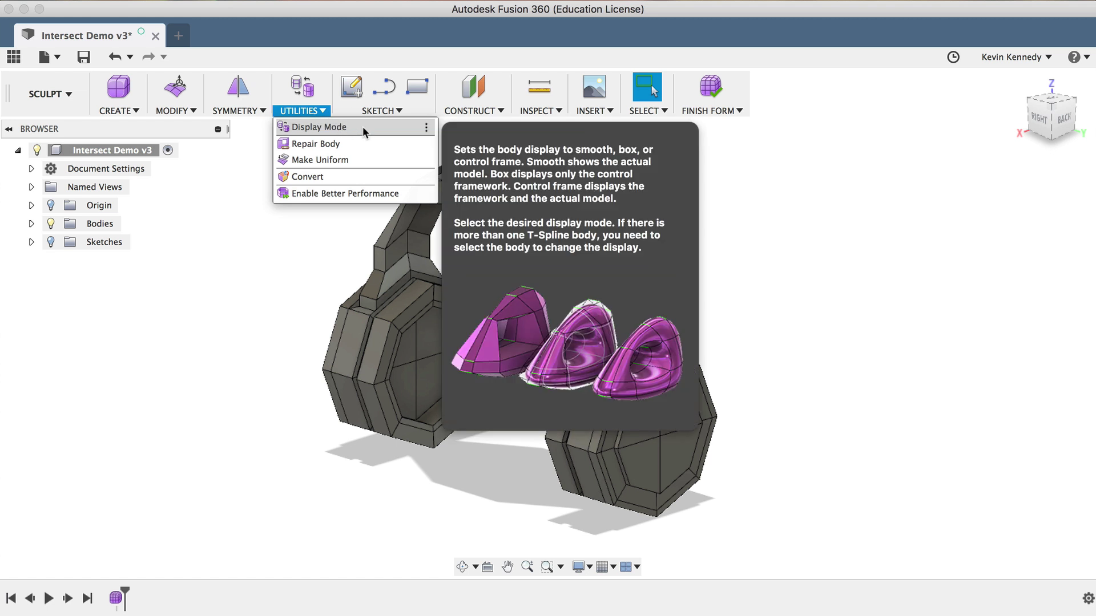
click(362, 127)
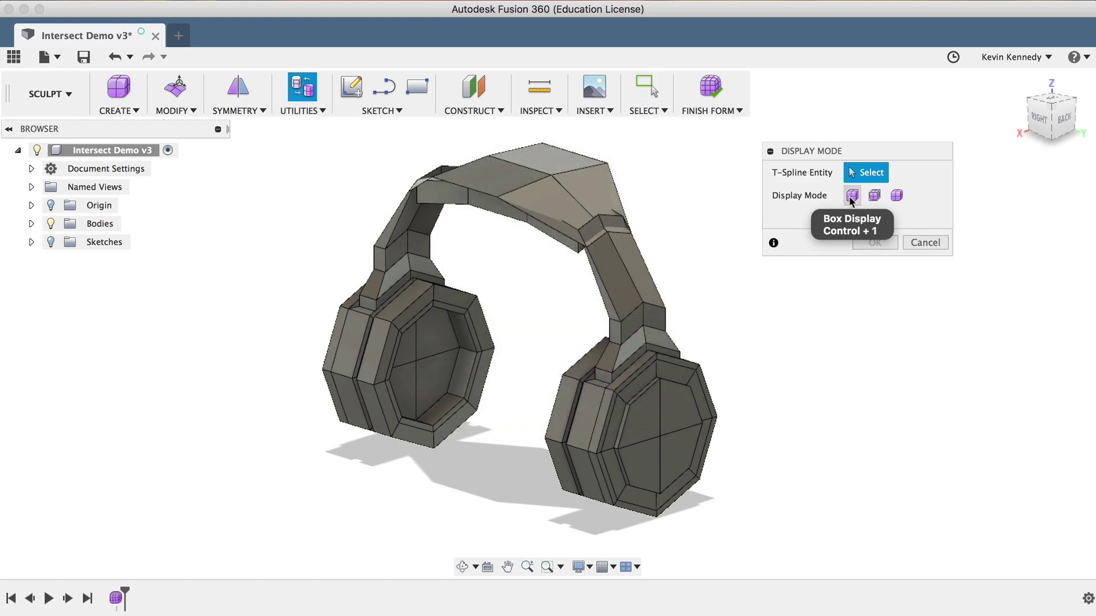
click(850, 196)
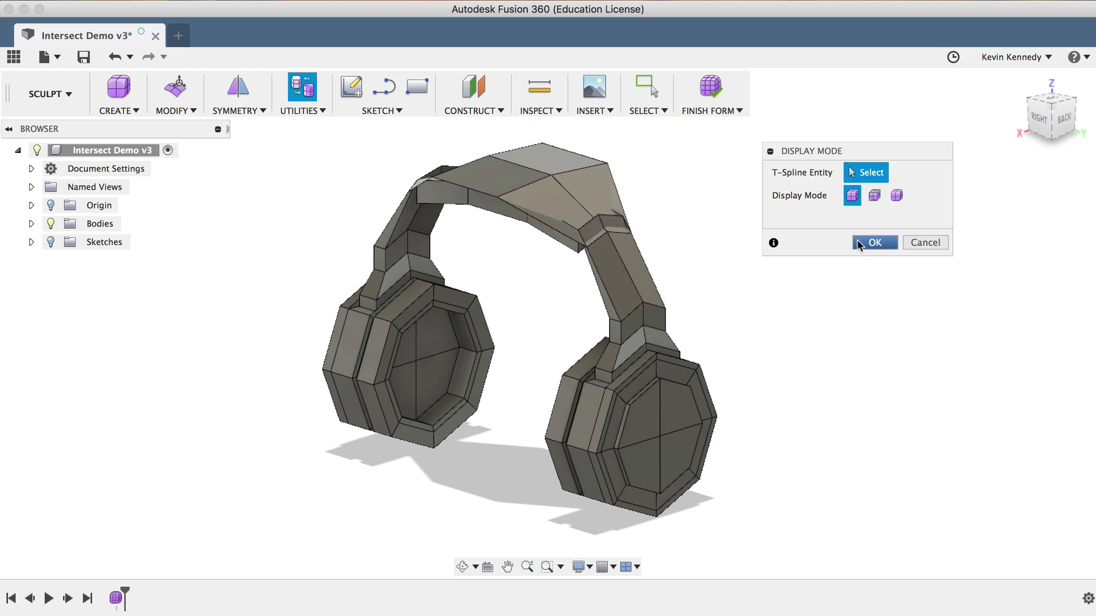
click(919, 243)
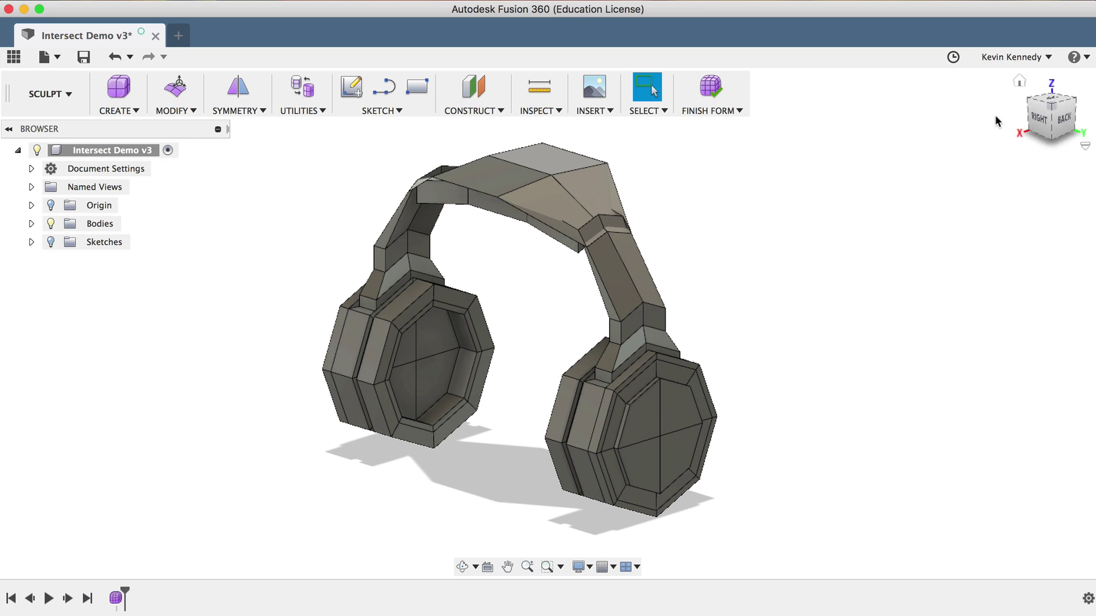
Step: View the box-cage headphones from the ViewCube's RIGHT face, zooming in and back out
click(1039, 118)
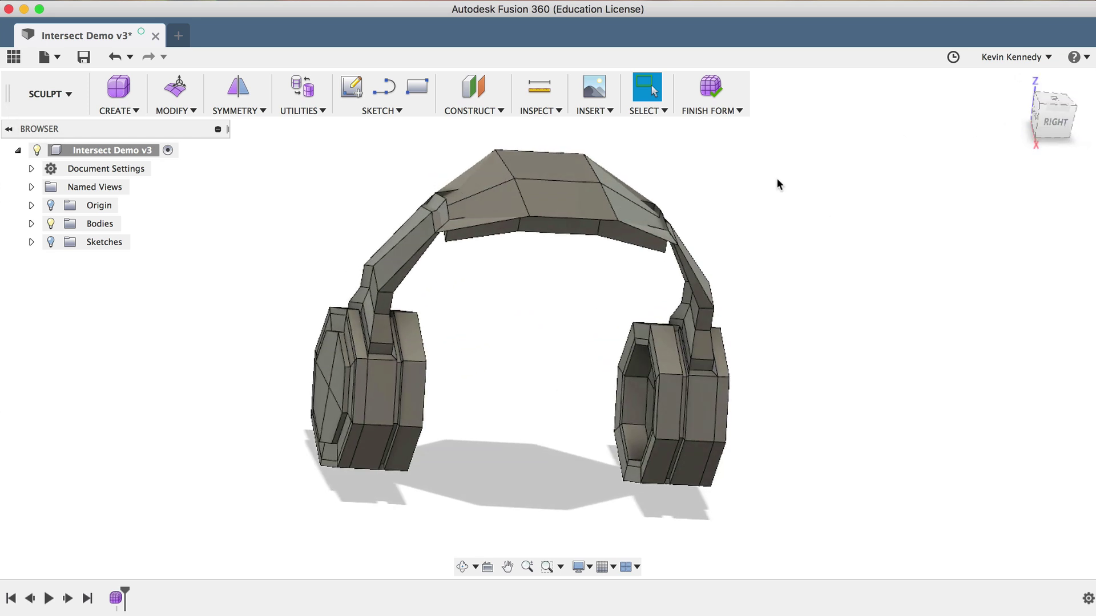
scroll(718, 235, up, 5)
scroll(718, 234, up, 5)
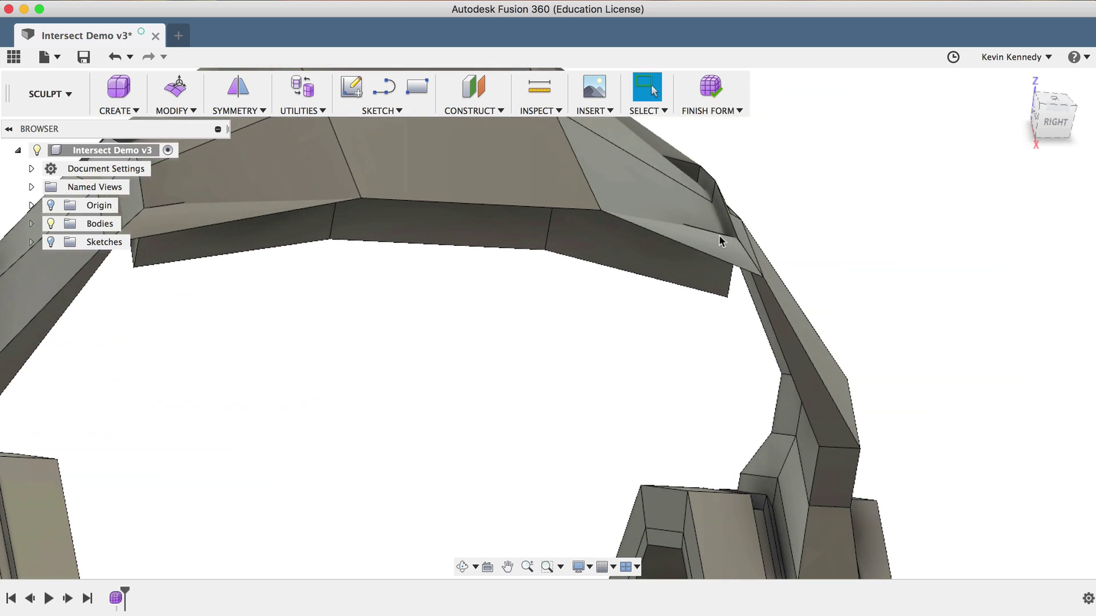
click(1068, 134)
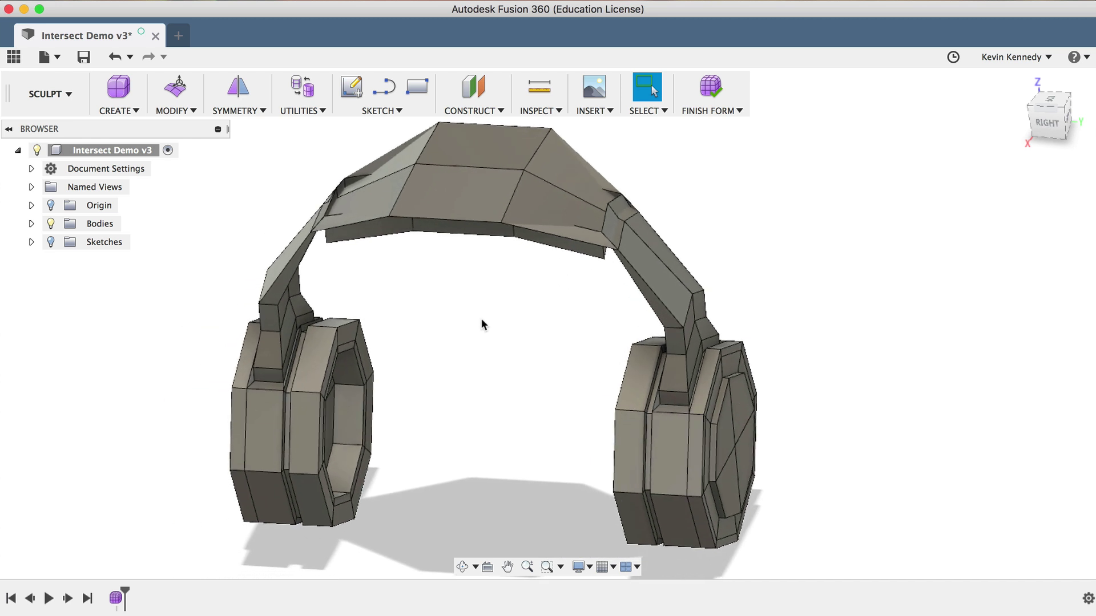
scroll(481, 319, down, 2)
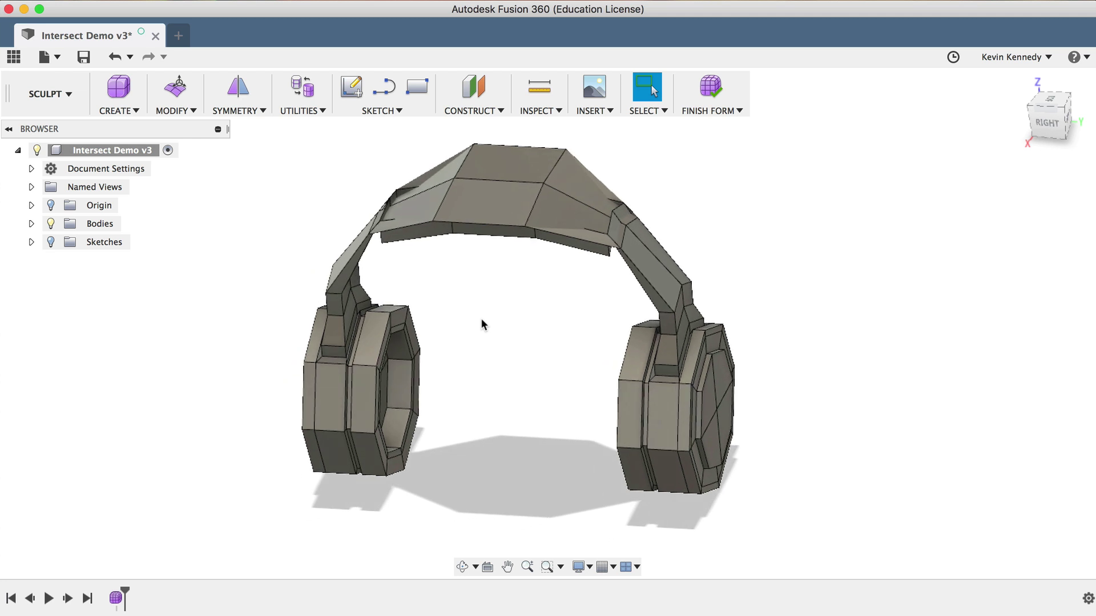
Step: Apply Mirror – Internal symmetry using the matching right and left headband faces
click(243, 112)
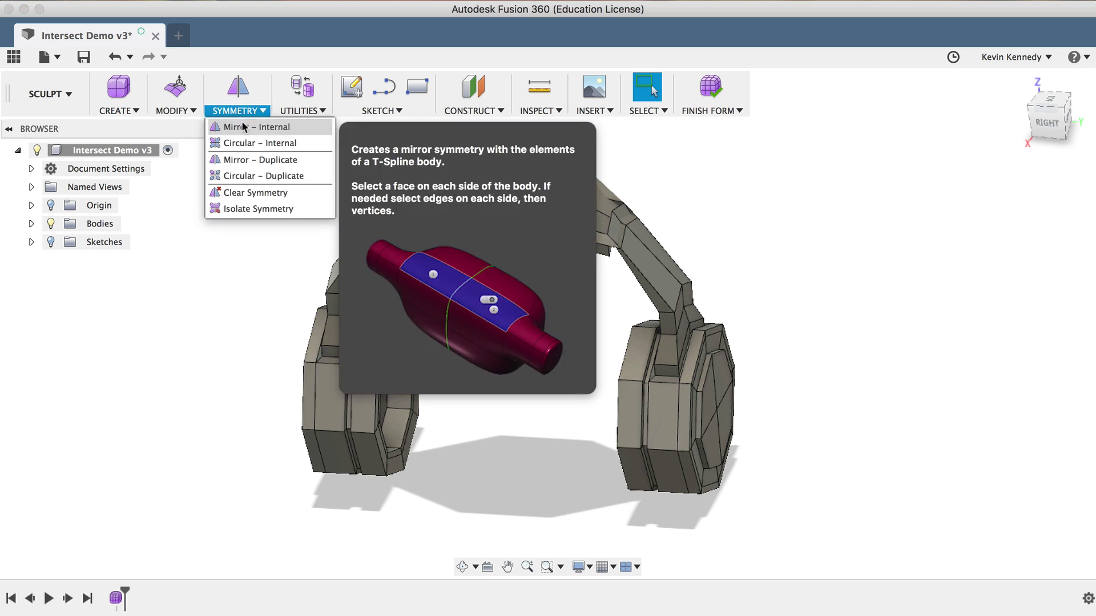
click(246, 127)
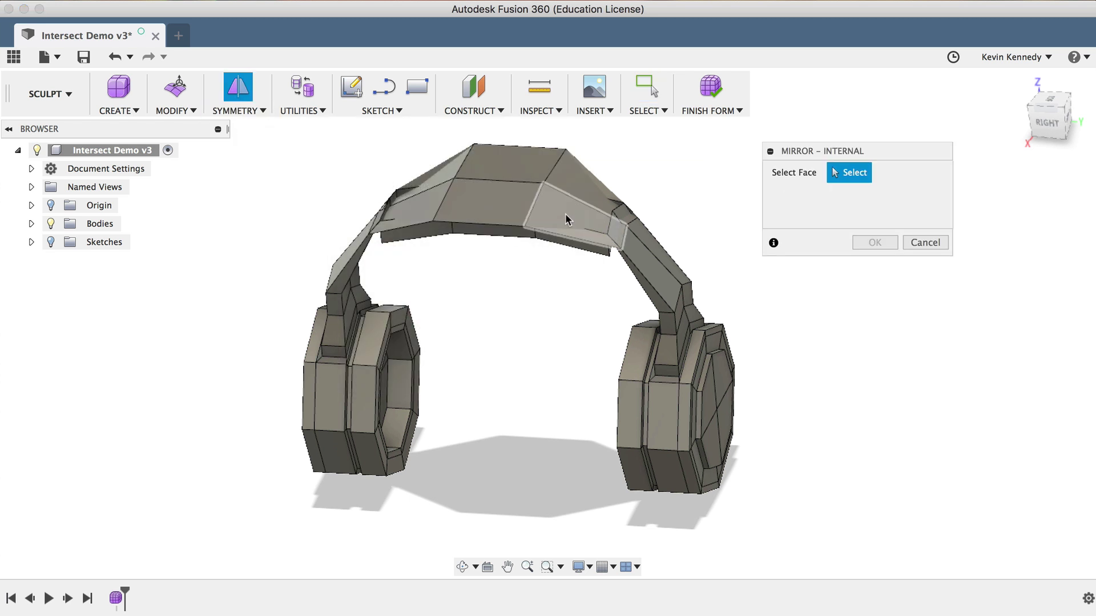
click(556, 210)
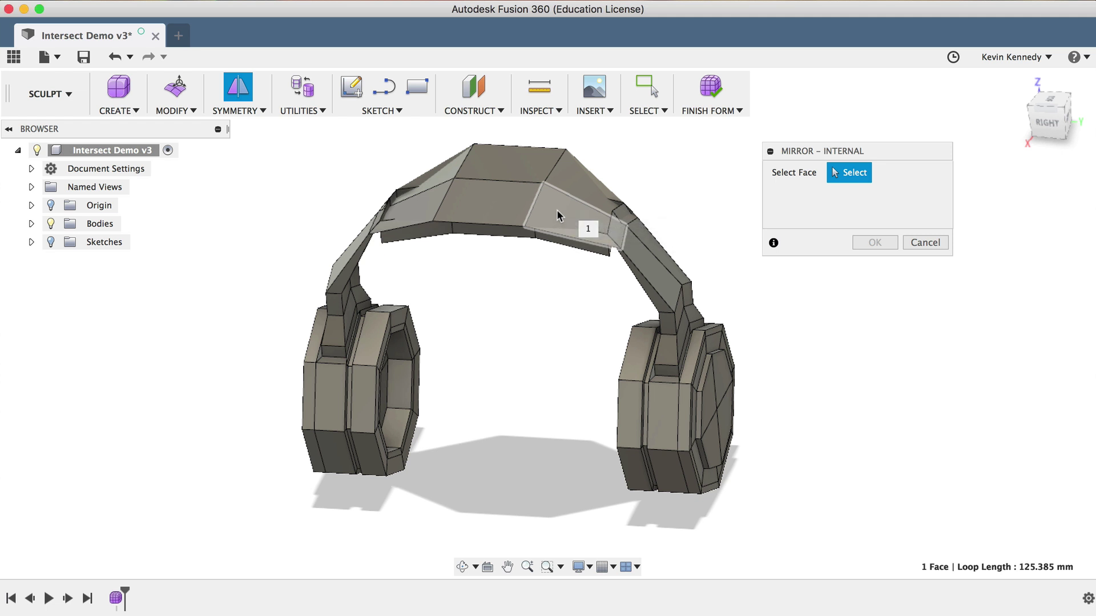
click(416, 201)
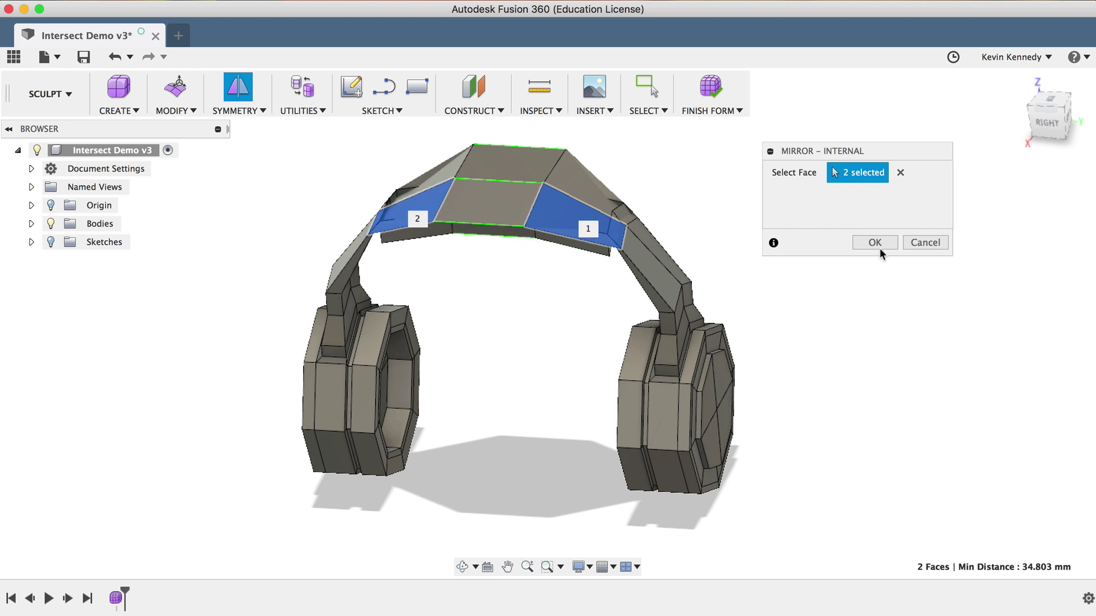
click(879, 246)
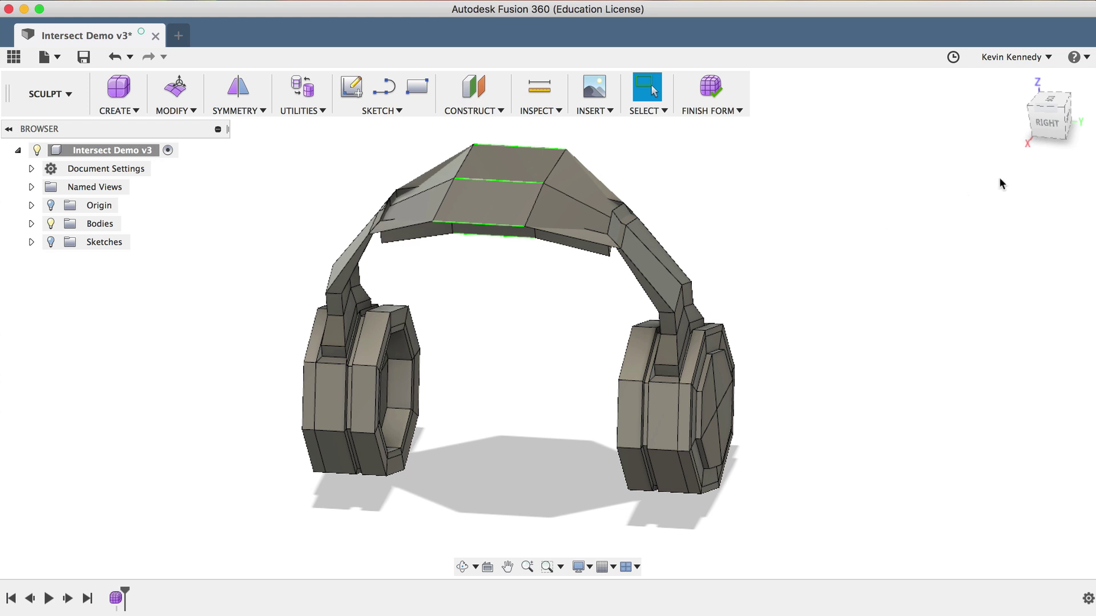
Step: Orbit onto the headband and select the narrow end face plus its adjacent face
drag(1056, 132, 1080, 137)
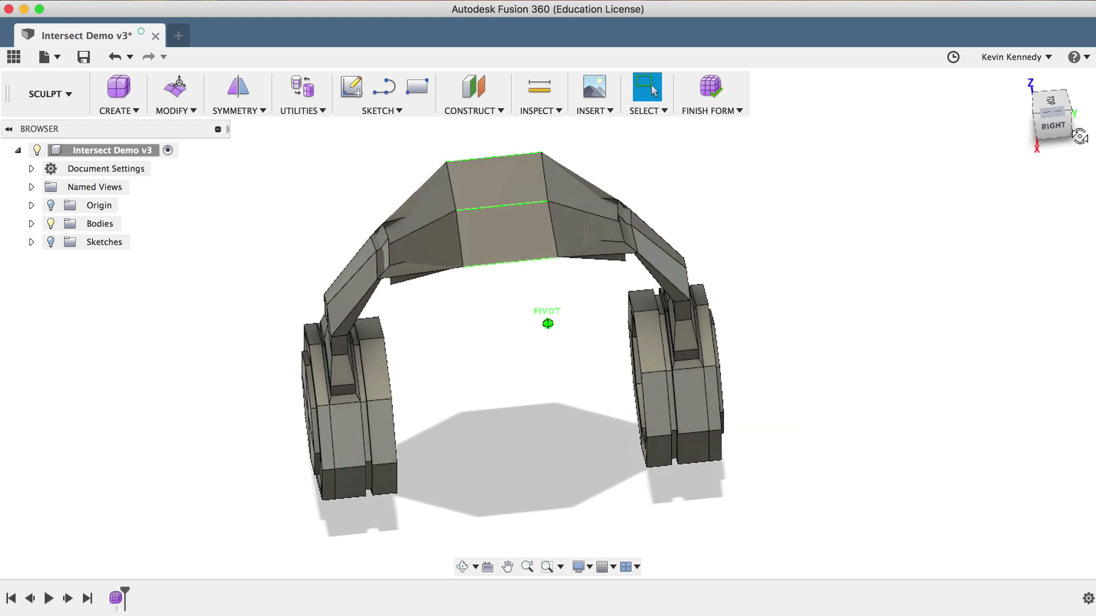
scroll(591, 192, up, 5)
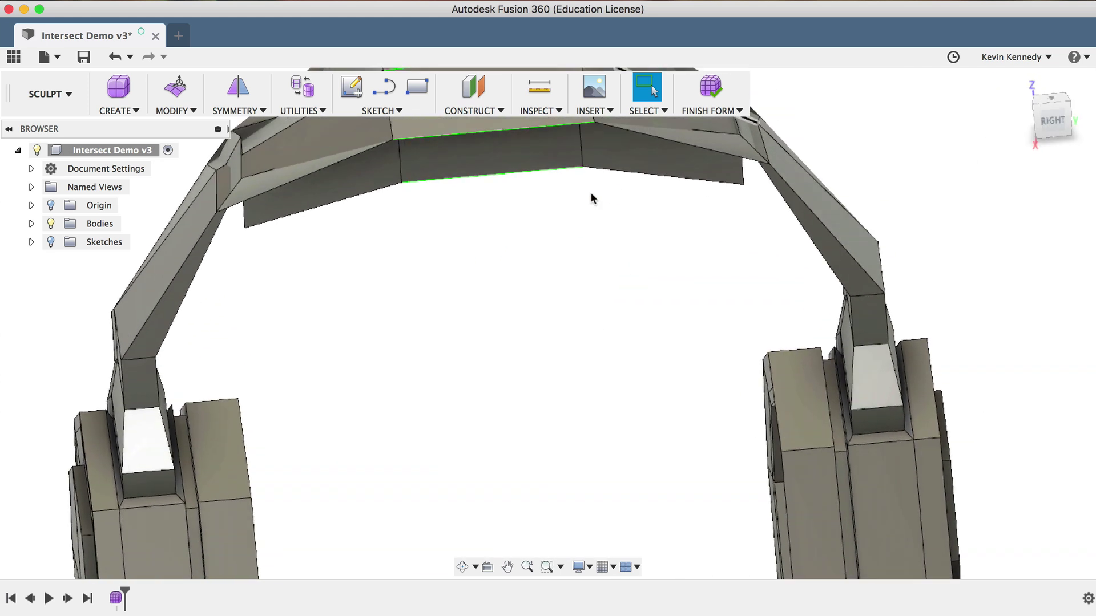
scroll(591, 194, down, 5)
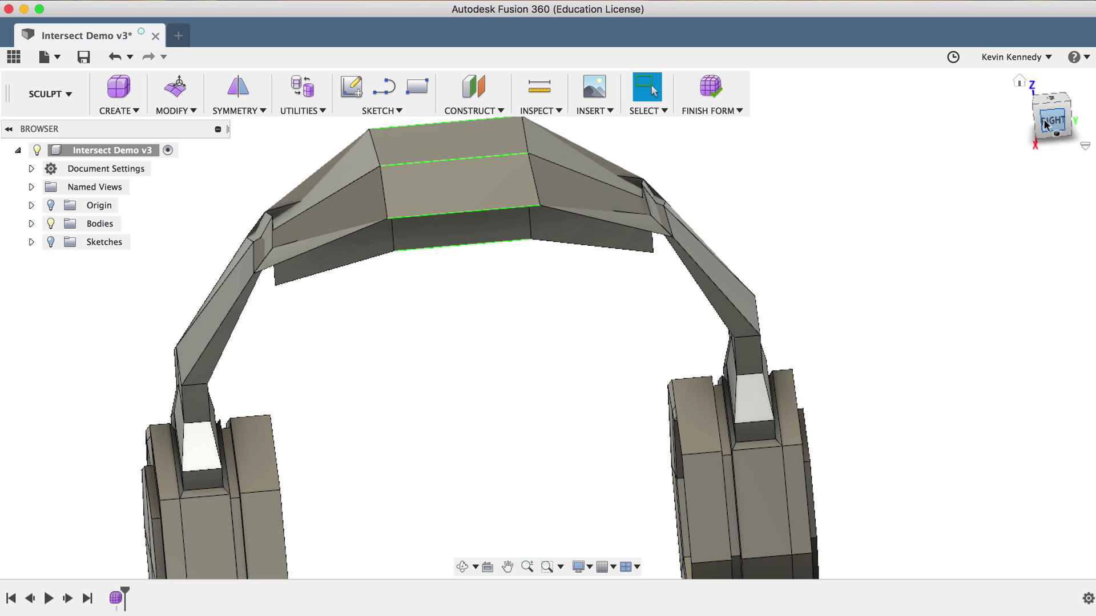
drag(1046, 124, 708, 214)
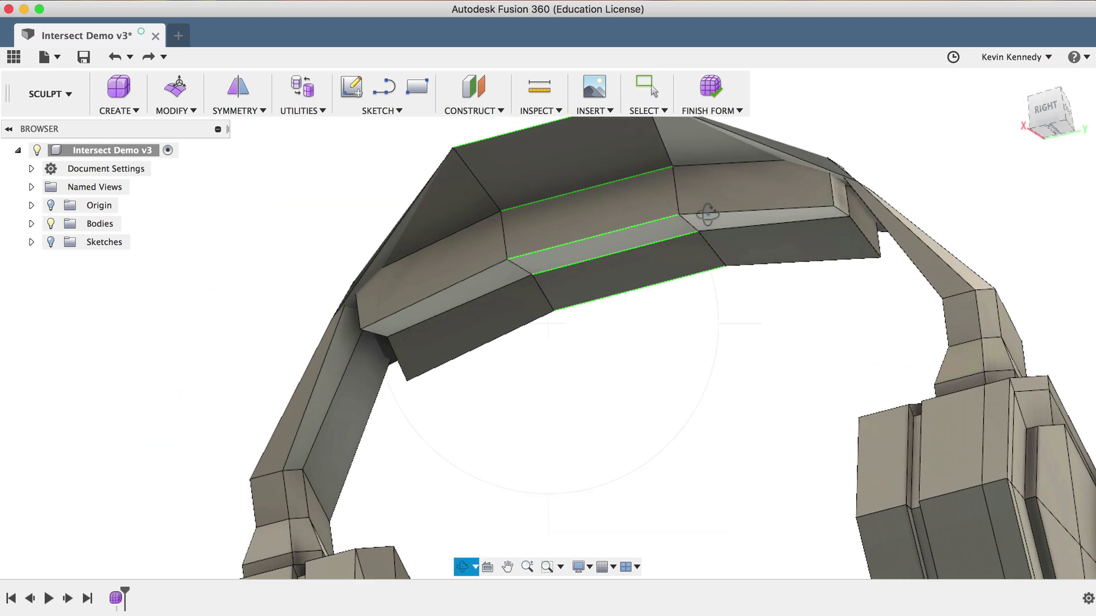
scroll(707, 214, up, 5)
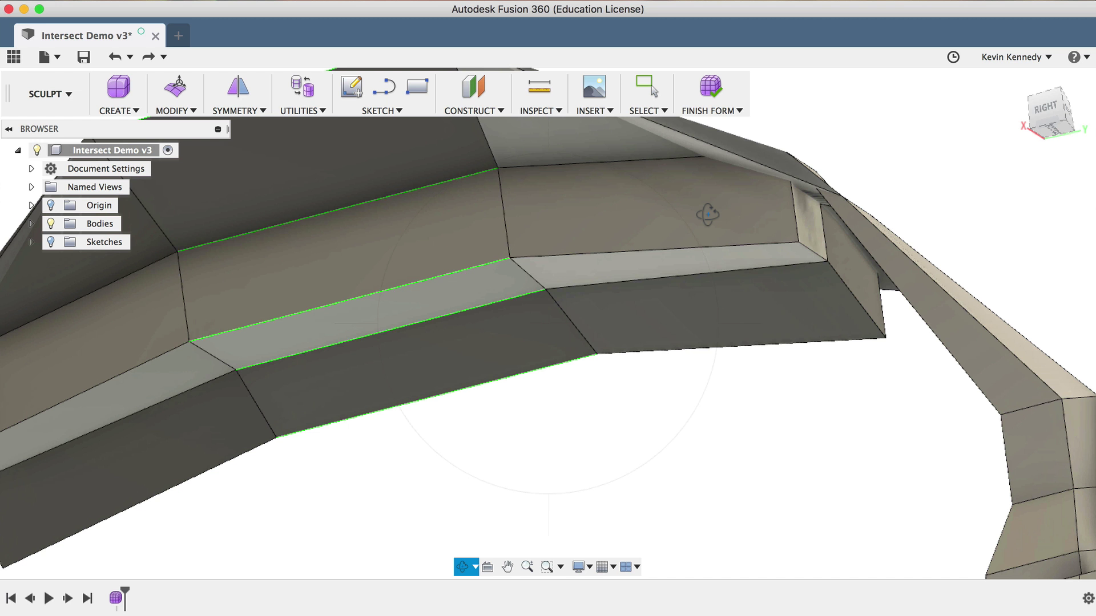
key(Escape)
click(808, 222)
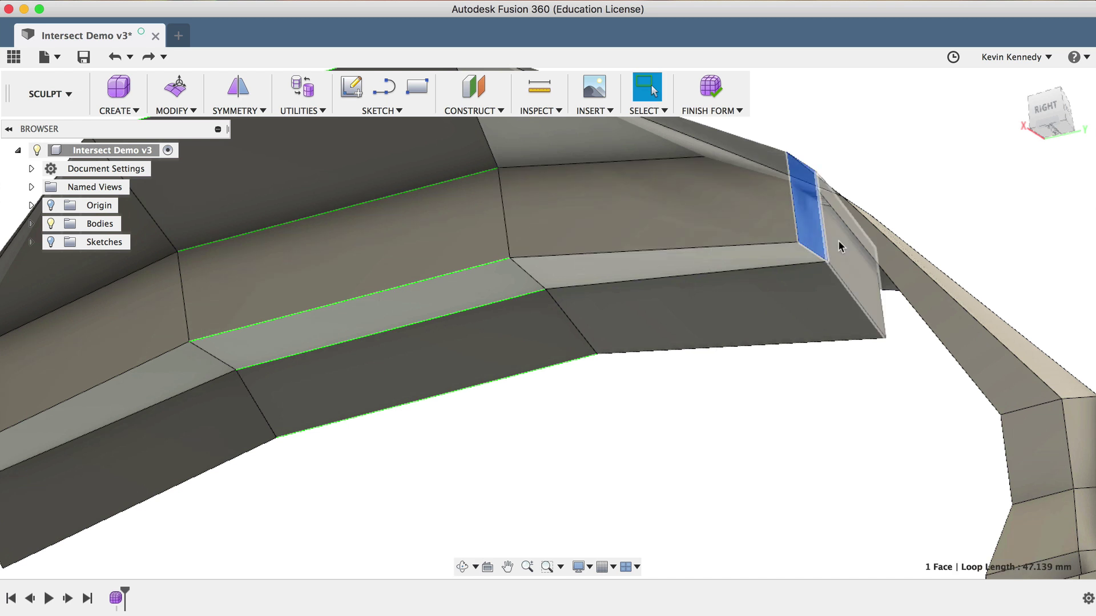
shift+click(841, 244)
Step: Move the two selected headband end faces -4.00 mm with Edit Form
right_click(841, 242)
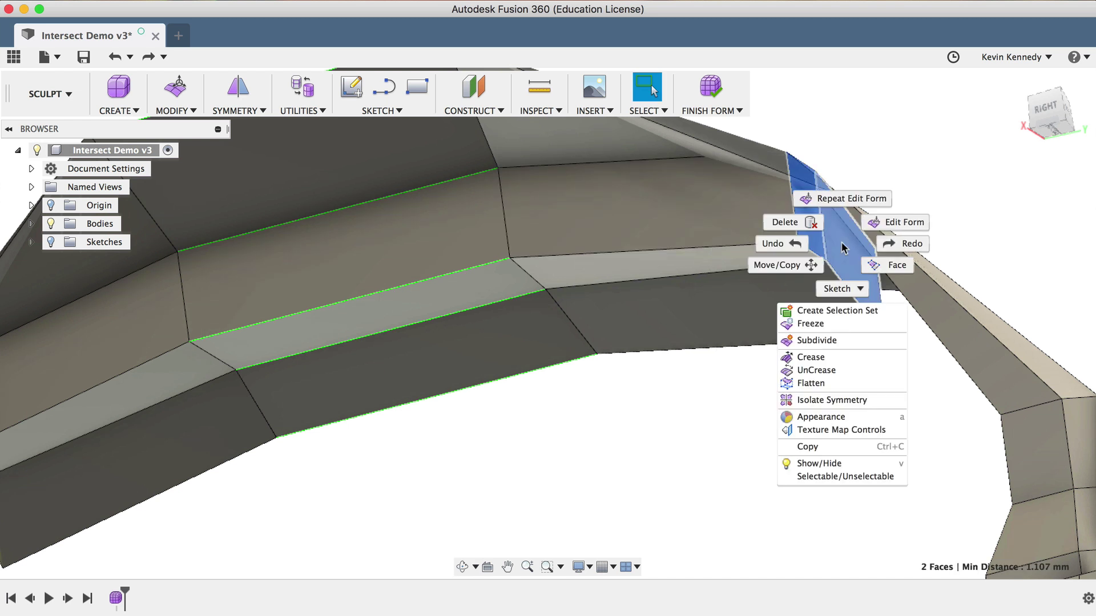
click(879, 219)
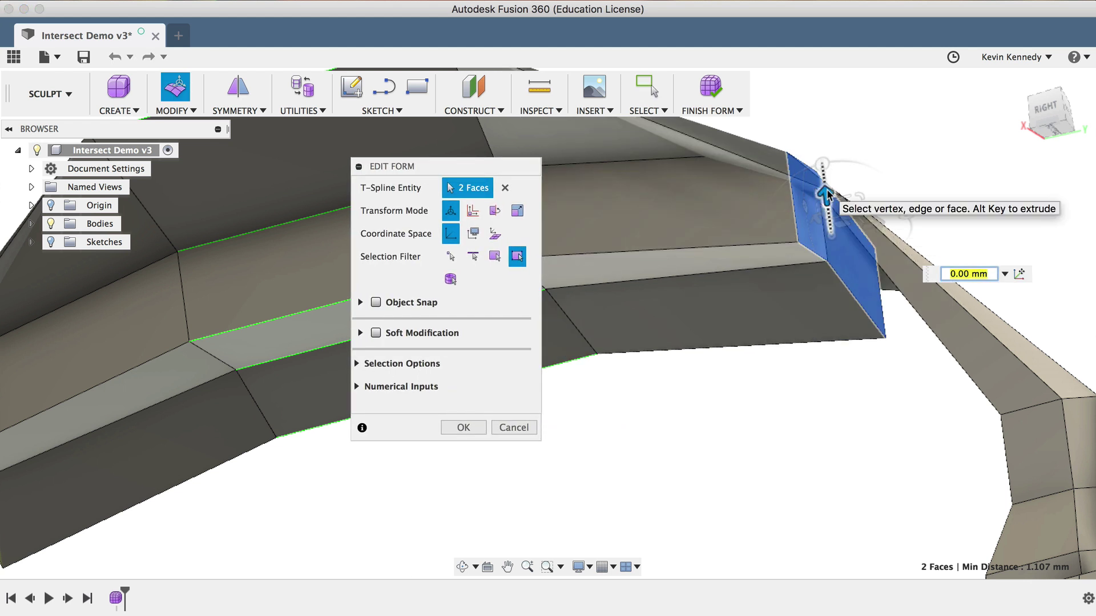
drag(830, 193, 831, 232)
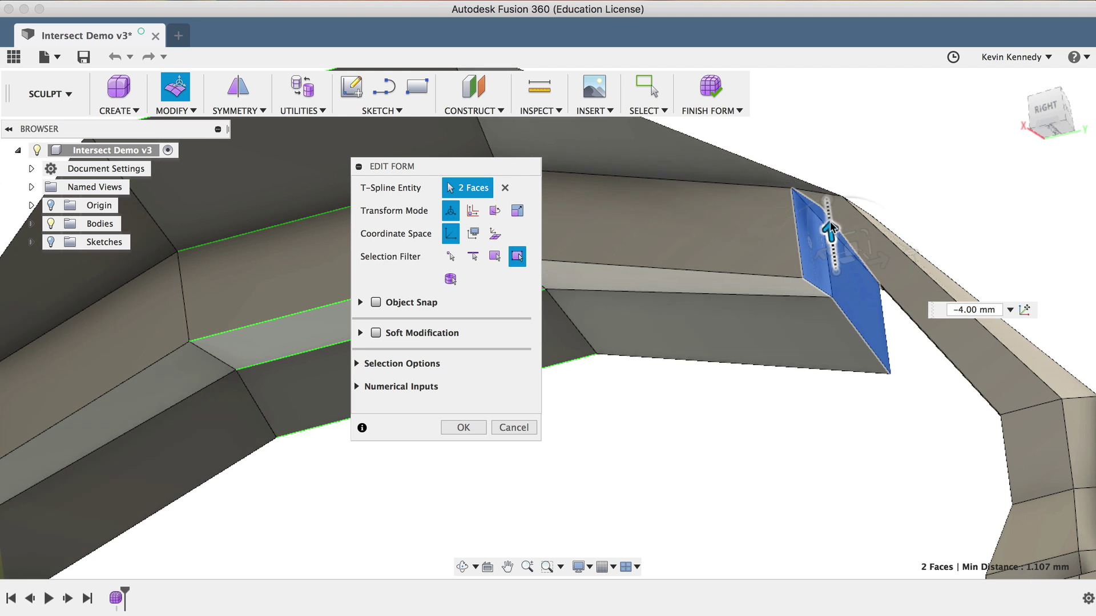
click(472, 431)
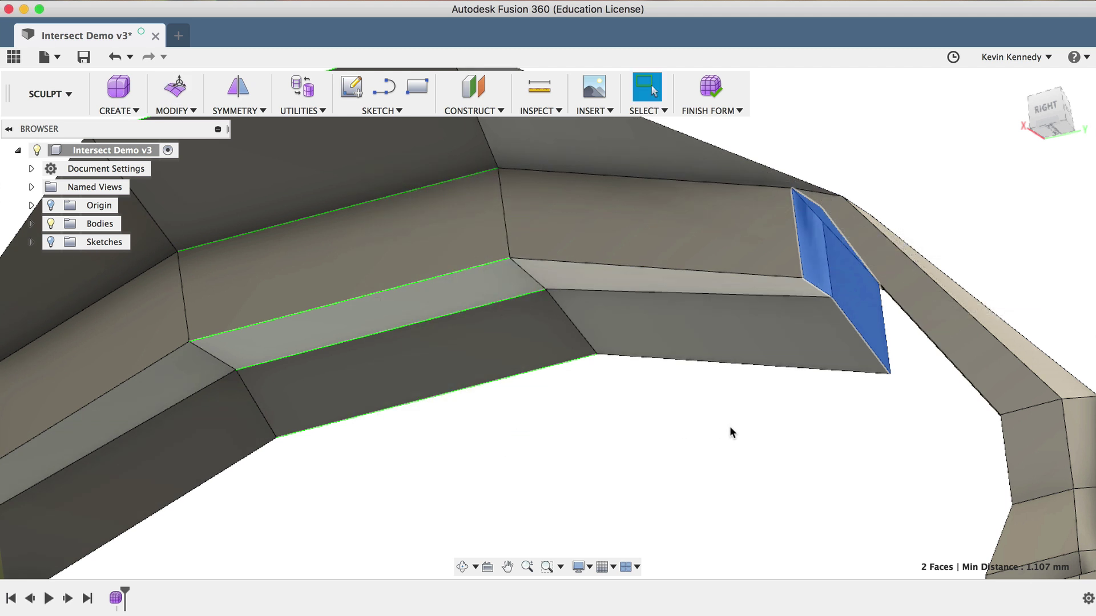
scroll(729, 425, down, 8)
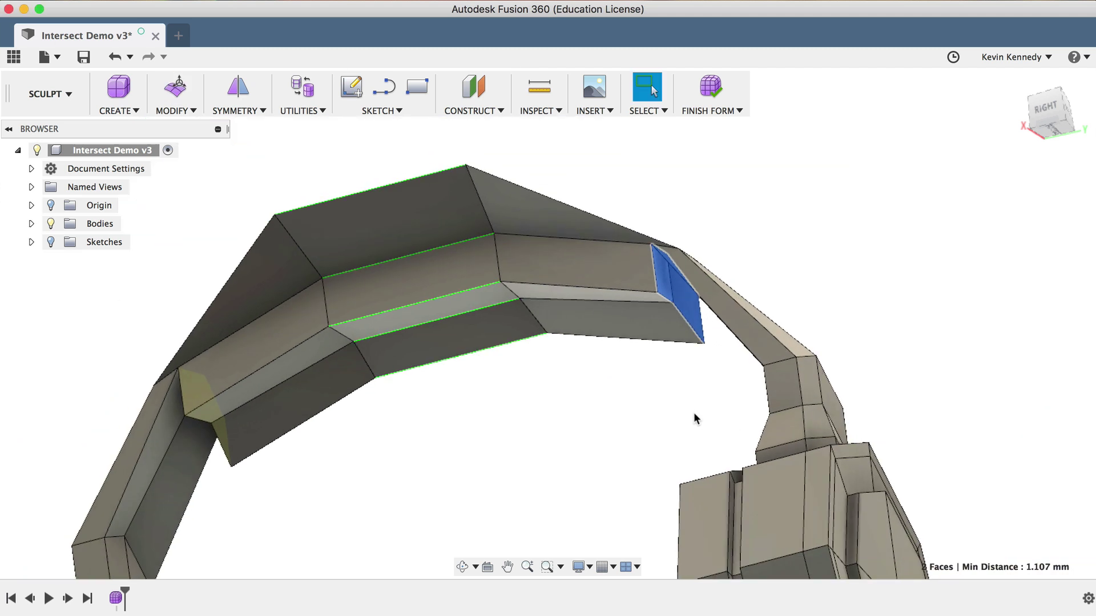
Step: Switch the headphone T-spline to Smooth Display (Ctrl+3) and orbit to an angled isometric view
key(Escape)
scroll(864, 285, down, 3)
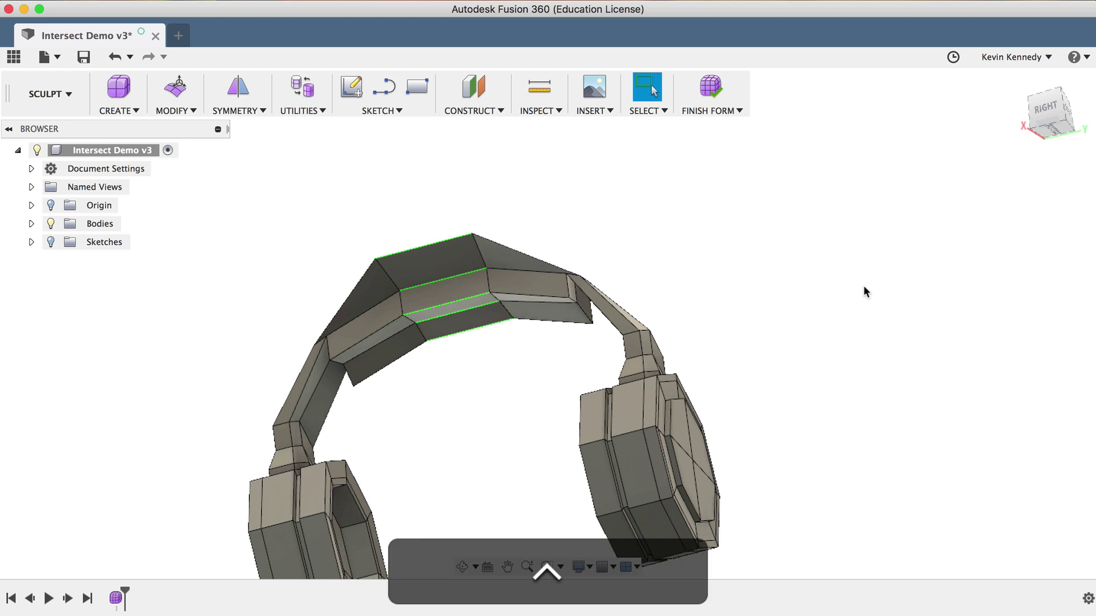
key(ctrl+3)
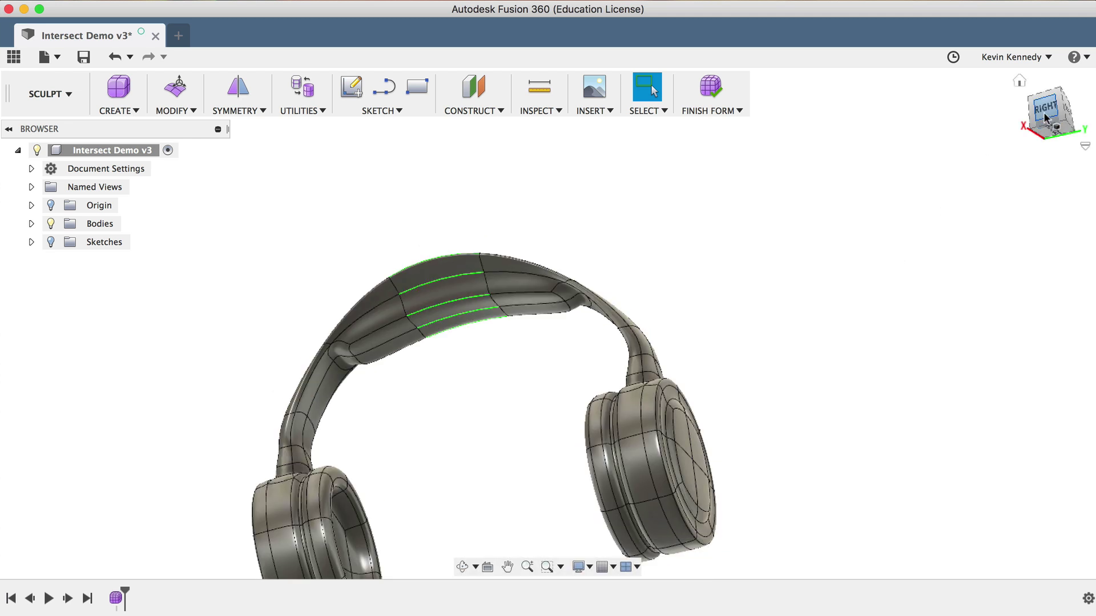
shift+middle_drag(864, 285, 804, 306)
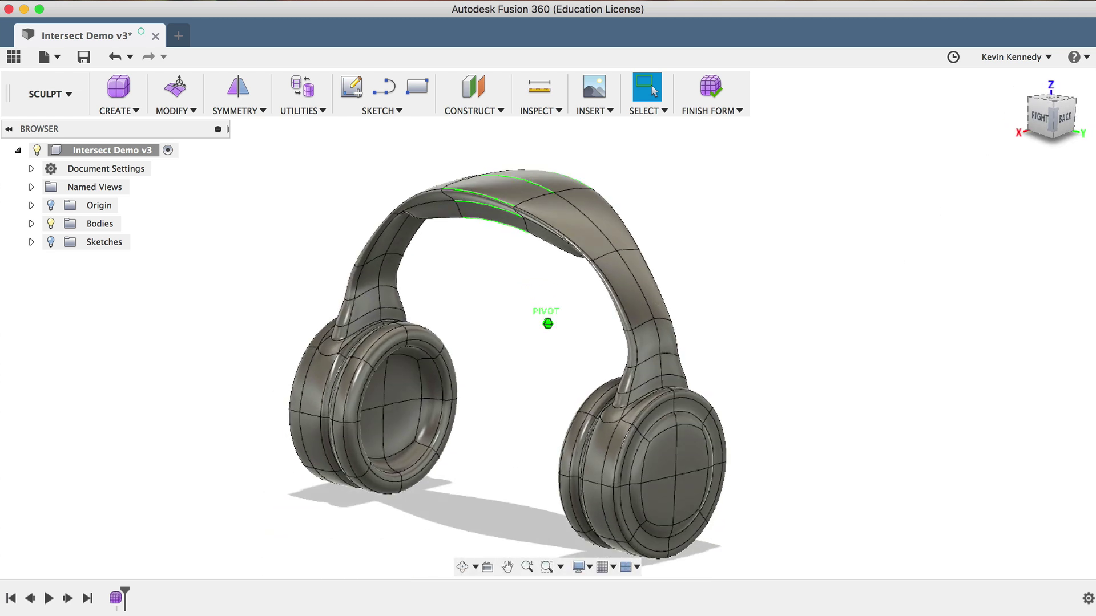
mouse_move(1017, 113)
mouse_move(1048, 125)
shift+middle_down()
mouse_move(1027, 132)
mouse_move(1044, 126)
shift+middle_up()
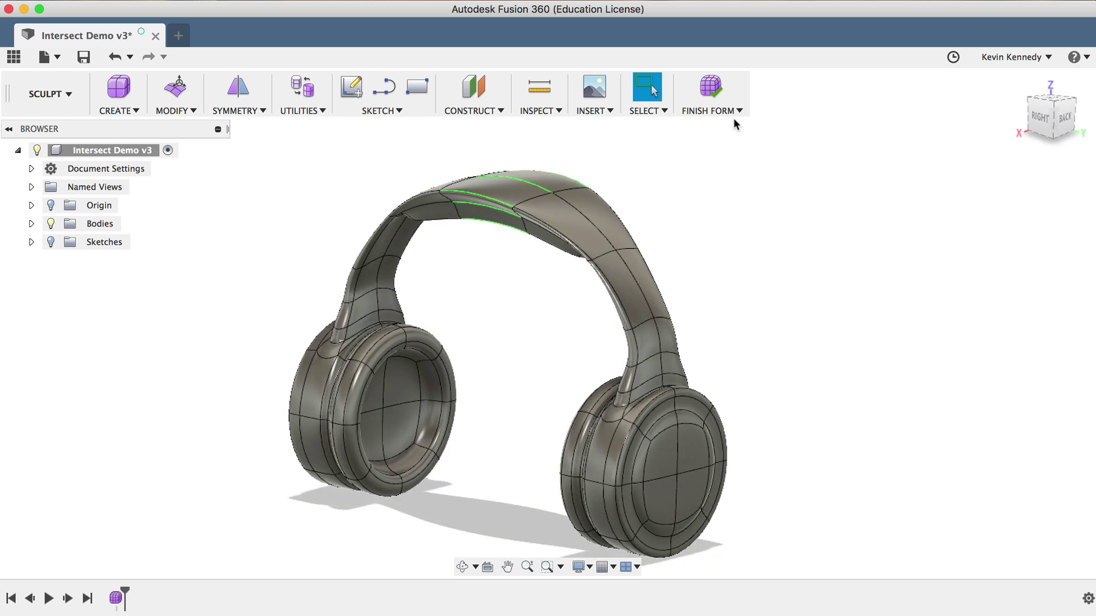
Step: Finish Form to convert the headphones into a solid body, then orbit to inspect it
click(707, 89)
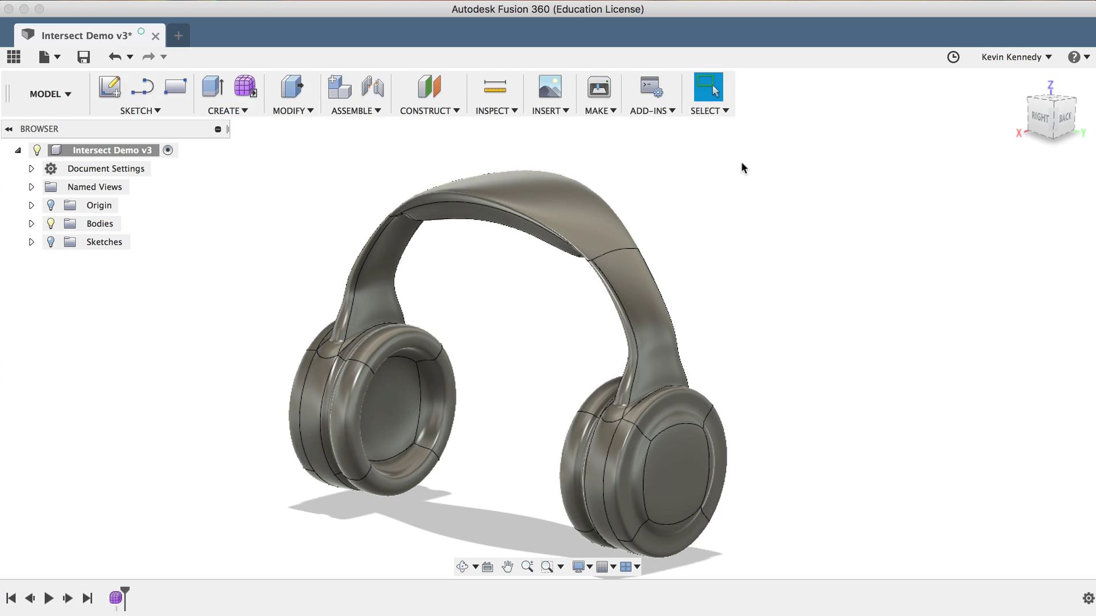
scroll(741, 164, left, 3)
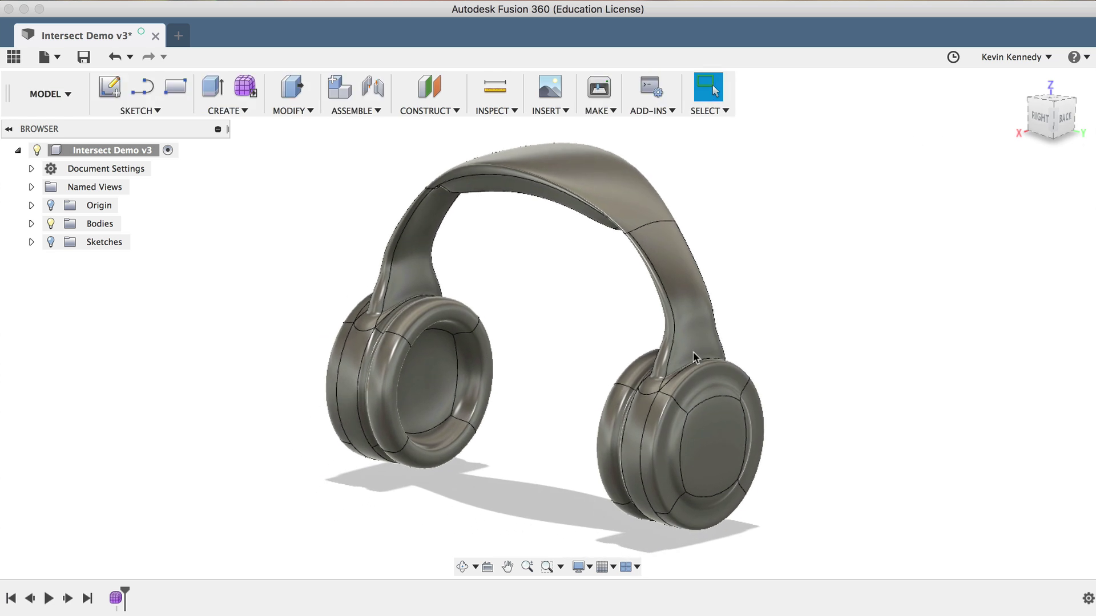
click(463, 567)
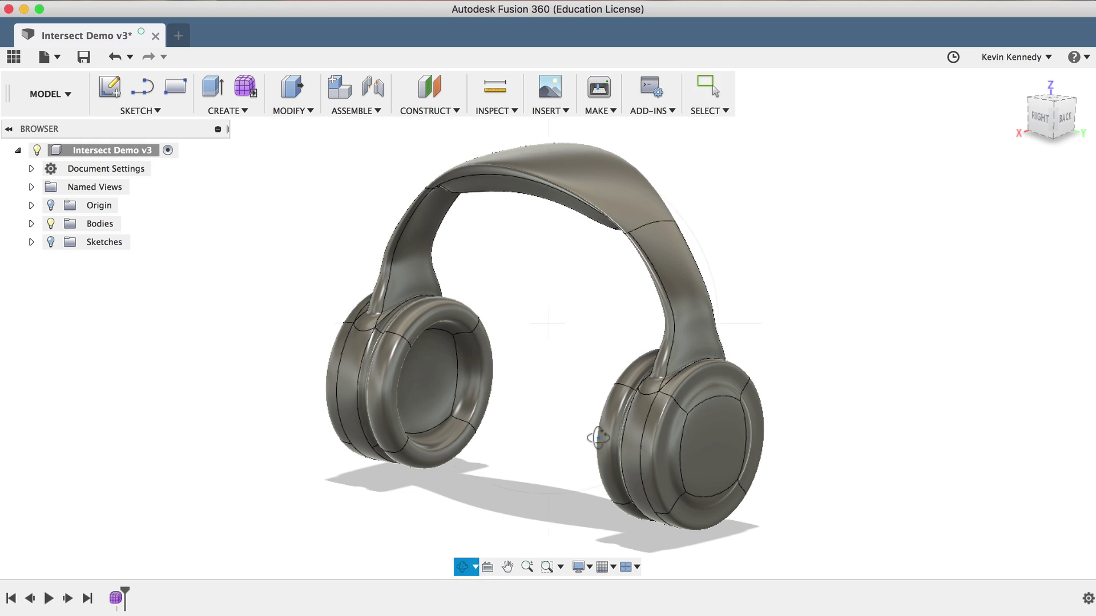
mouse_move(598, 438)
mouse_down()
mouse_move(683, 396)
mouse_move(714, 354)
mouse_move(653, 396)
mouse_move(557, 417)
mouse_move(519, 396)
mouse_move(594, 394)
mouse_move(778, 430)
mouse_move(656, 421)
mouse_move(572, 384)
mouse_move(590, 423)
mouse_move(570, 426)
mouse_move(592, 422)
mouse_up()
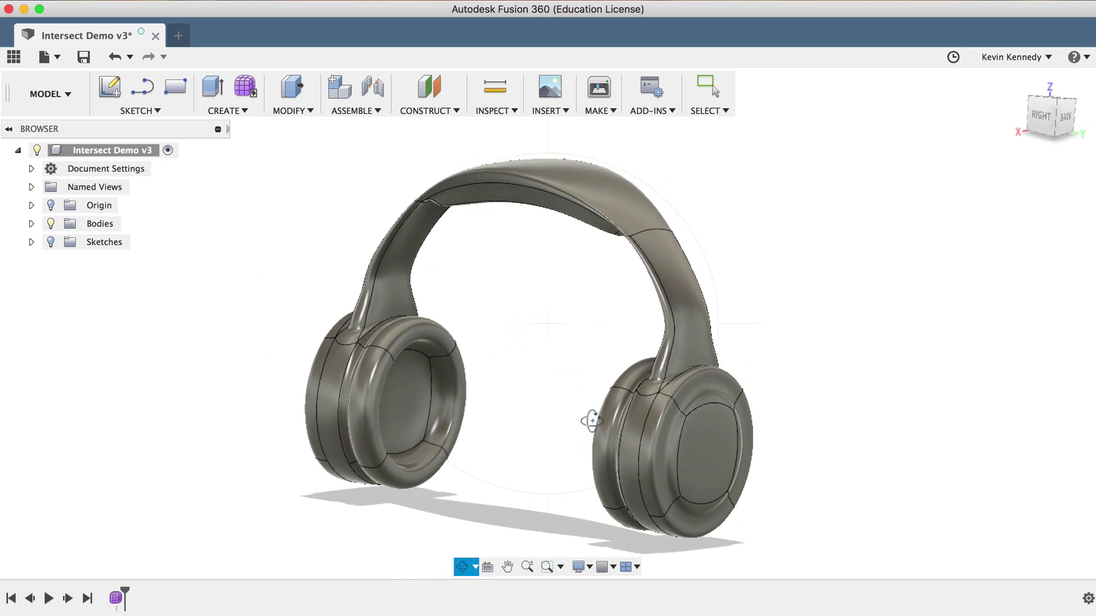
key(Escape)
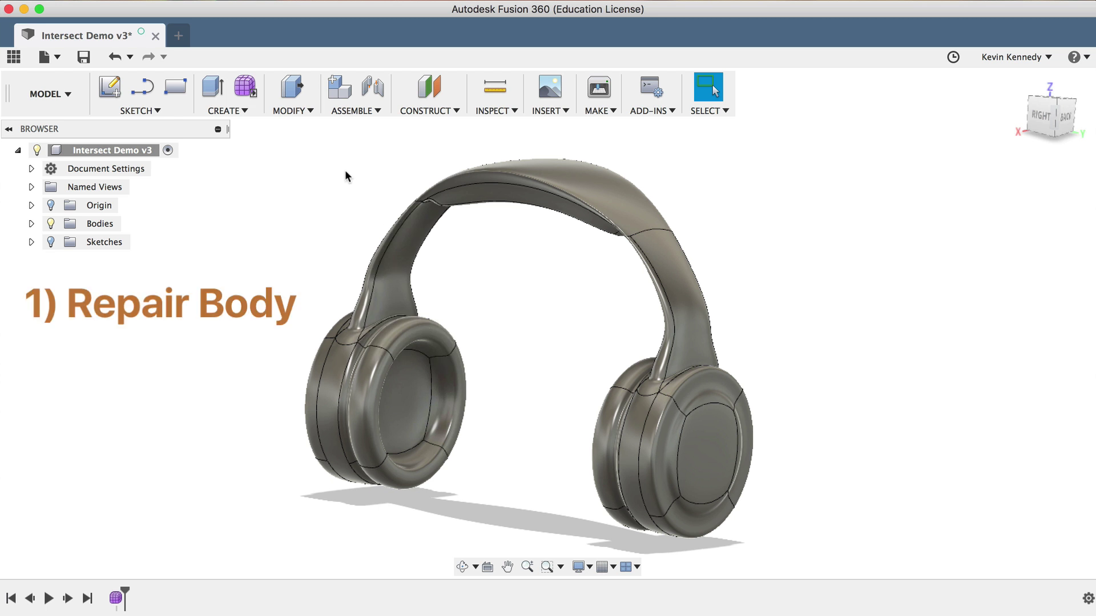
Step: Undo Finish Form and set the T-spline Display Mode to Box Display
key(super+z)
click(288, 110)
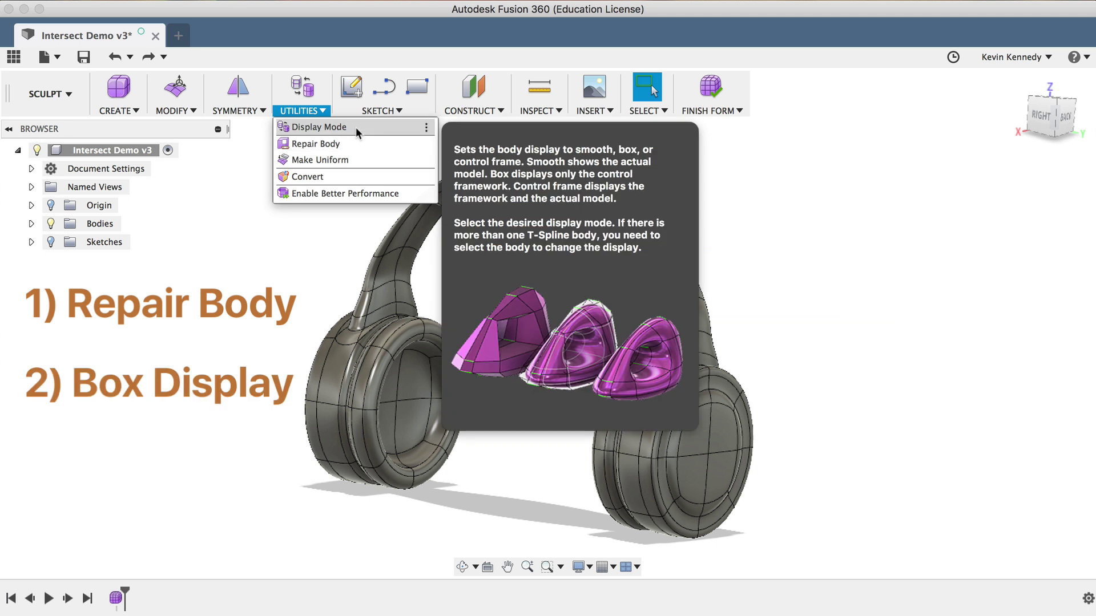
click(355, 127)
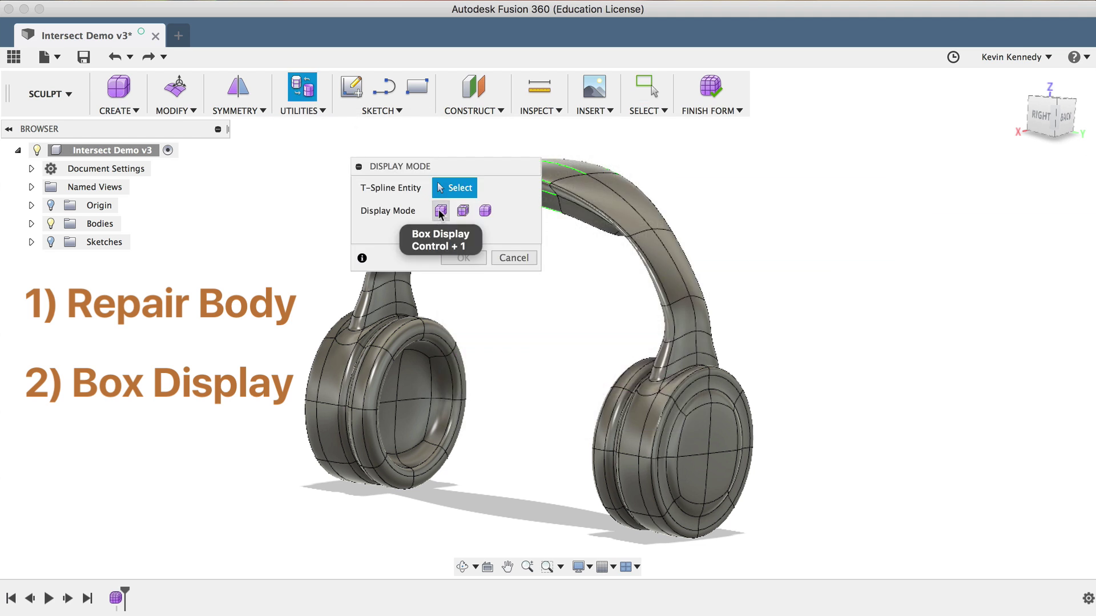
click(440, 211)
drag(426, 184, 831, 208)
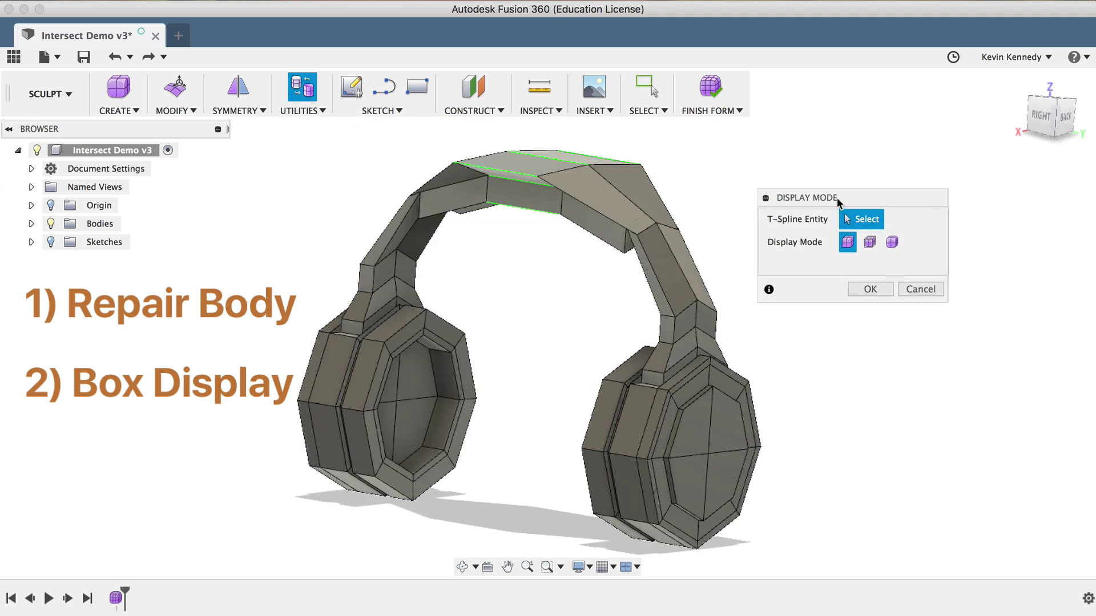
click(931, 290)
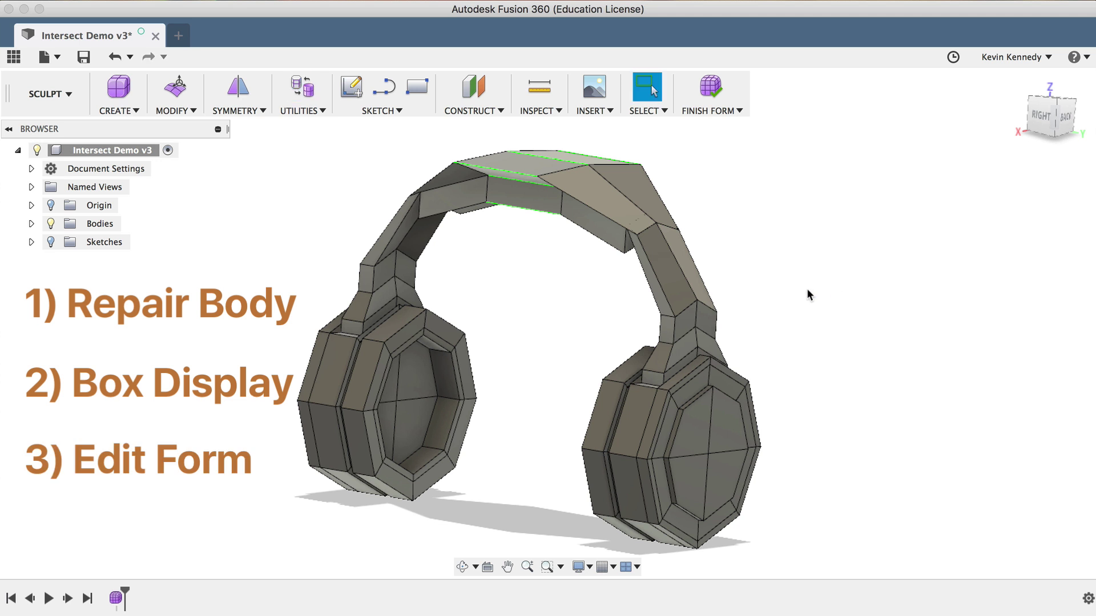